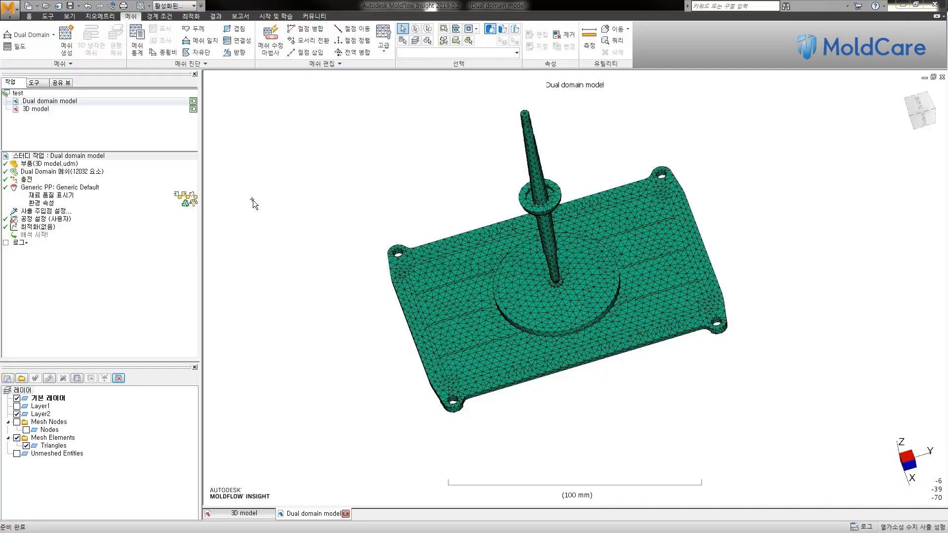
middle_drag(256, 197, 291, 185)
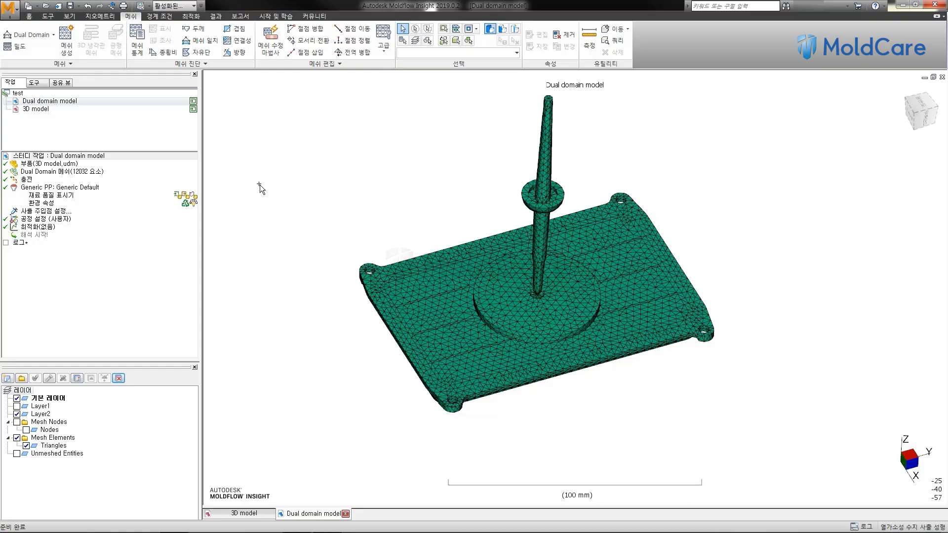
middle_drag(299, 173, 302, 193)
scroll(297, 200, up, 1)
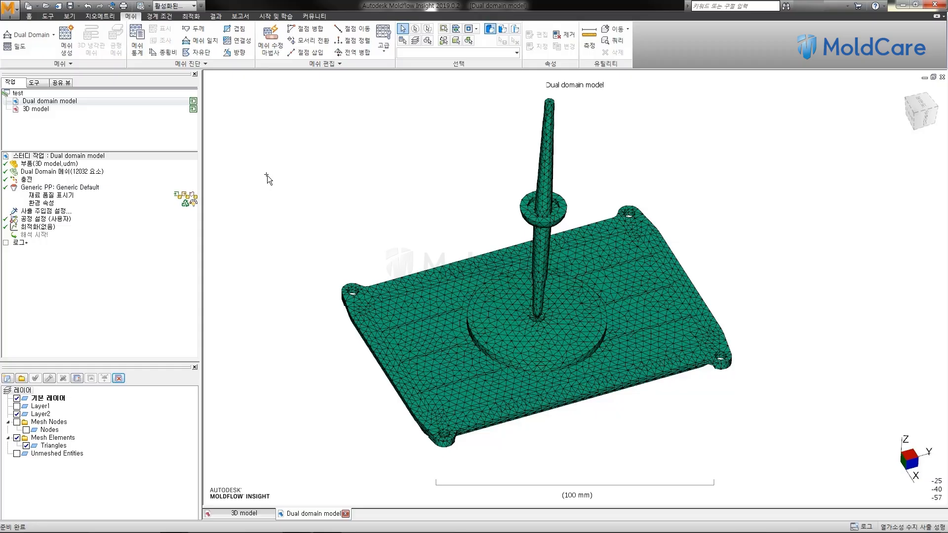
middle_drag(361, 149, 354, 161)
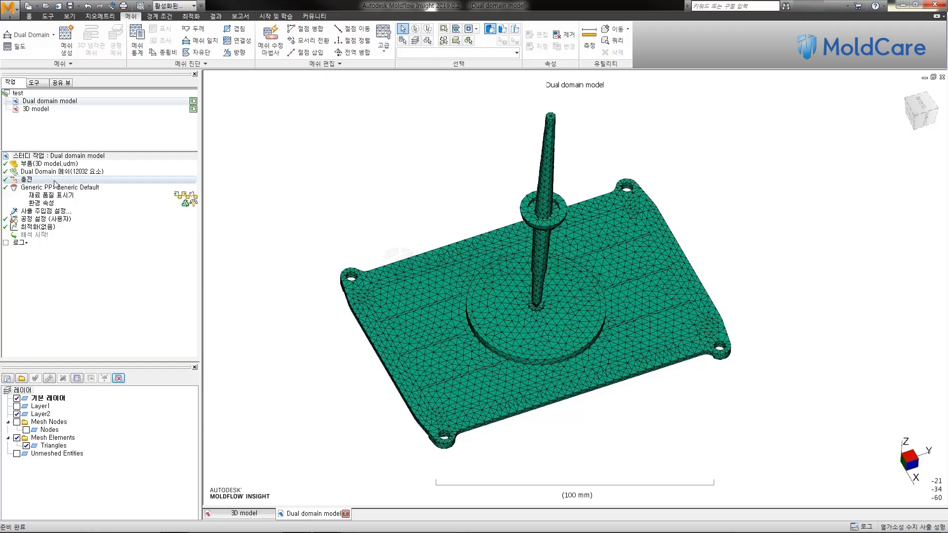
Step: Review the available analysis sequences and set the study's analysis sequence to 충전 + 보압 (fill + pack)
right_click(55, 182)
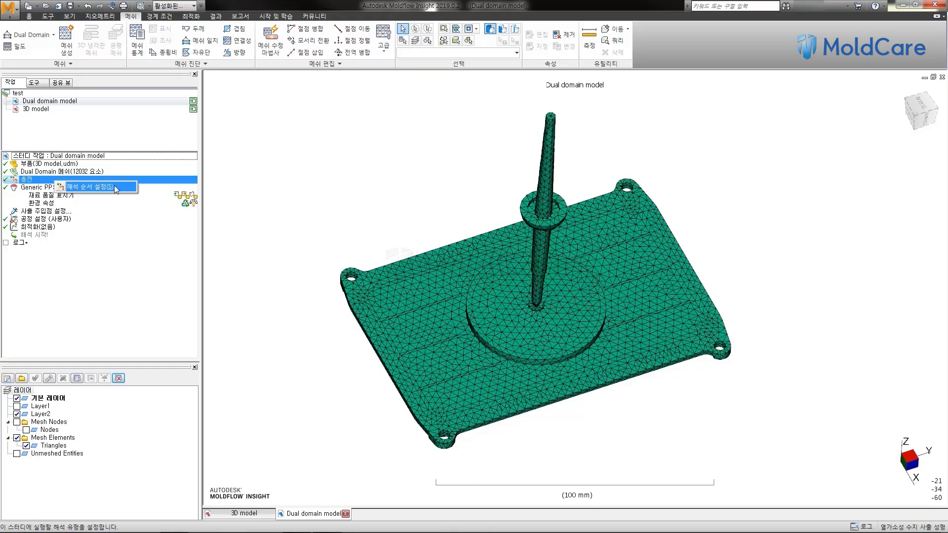
click(114, 186)
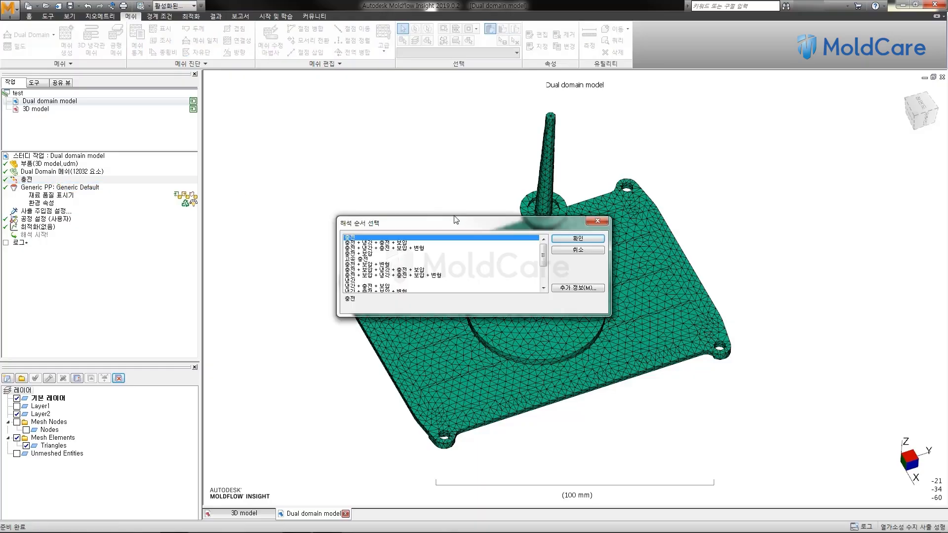
drag(435, 215, 225, 165)
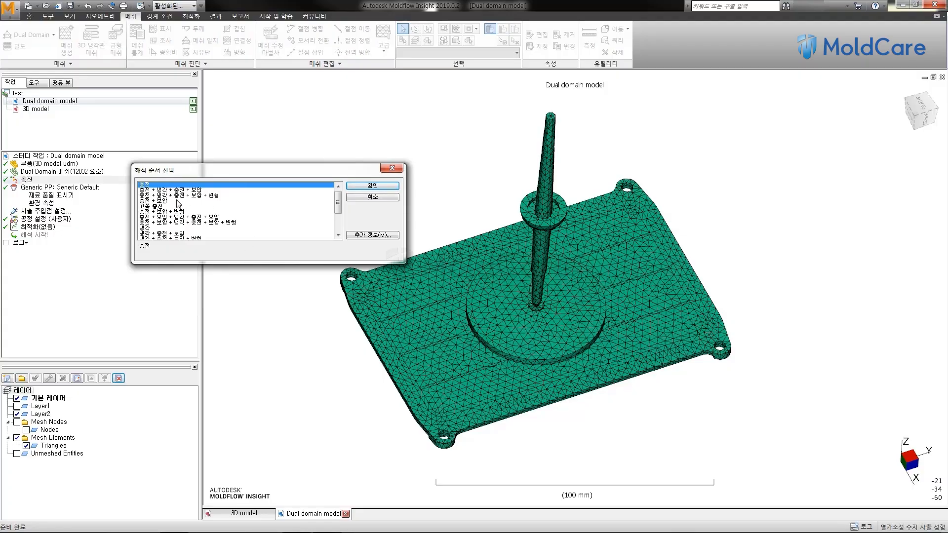
click(339, 236)
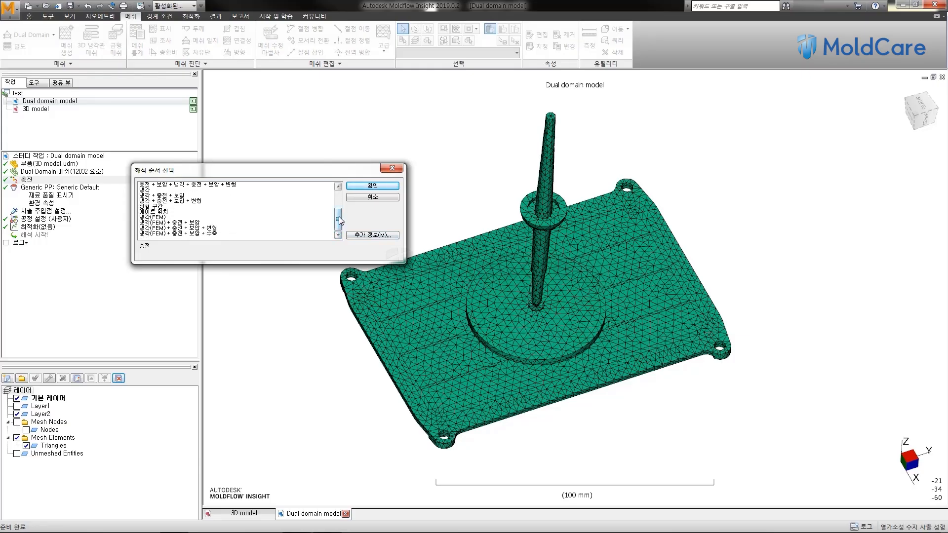
click(340, 193)
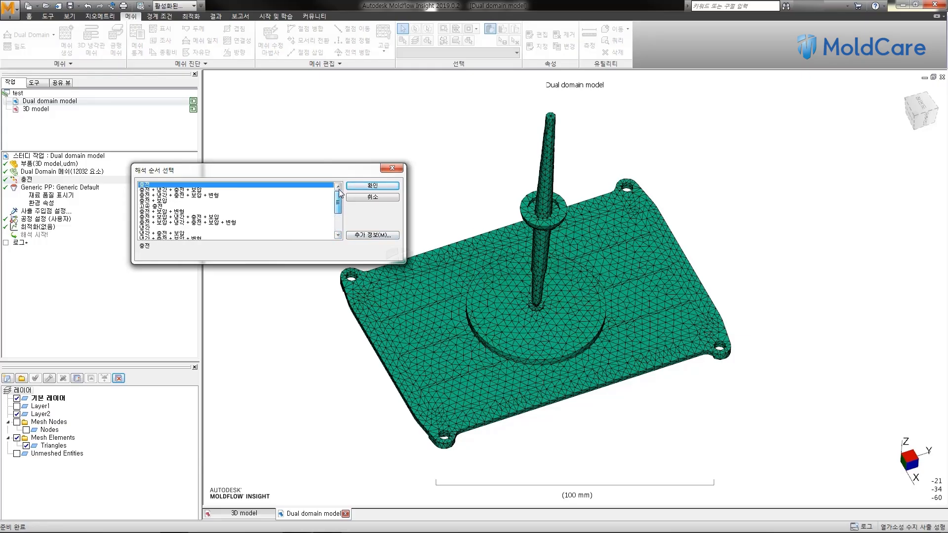
click(365, 236)
drag(253, 135, 309, 203)
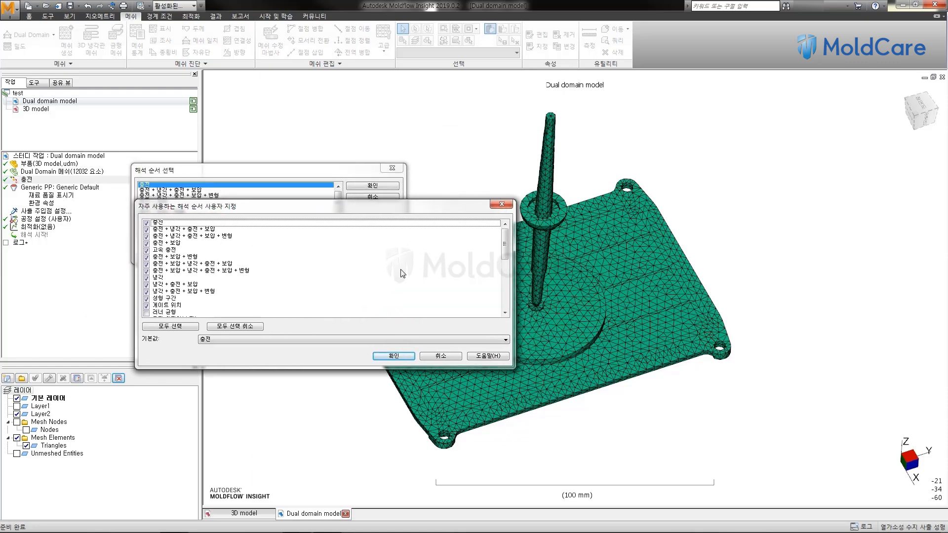
mouse_move(504, 243)
mouse_down()
mouse_move(504, 314)
mouse_move(504, 236)
mouse_up()
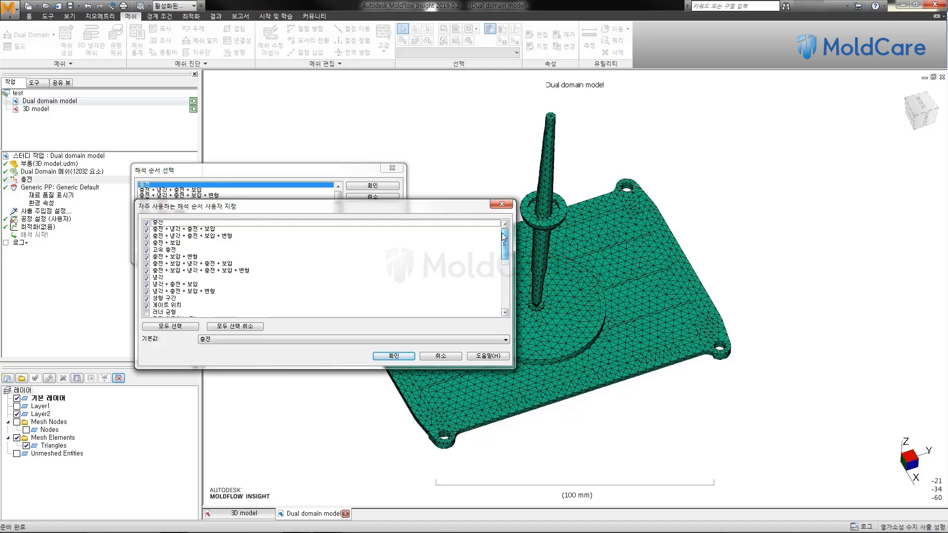
click(393, 356)
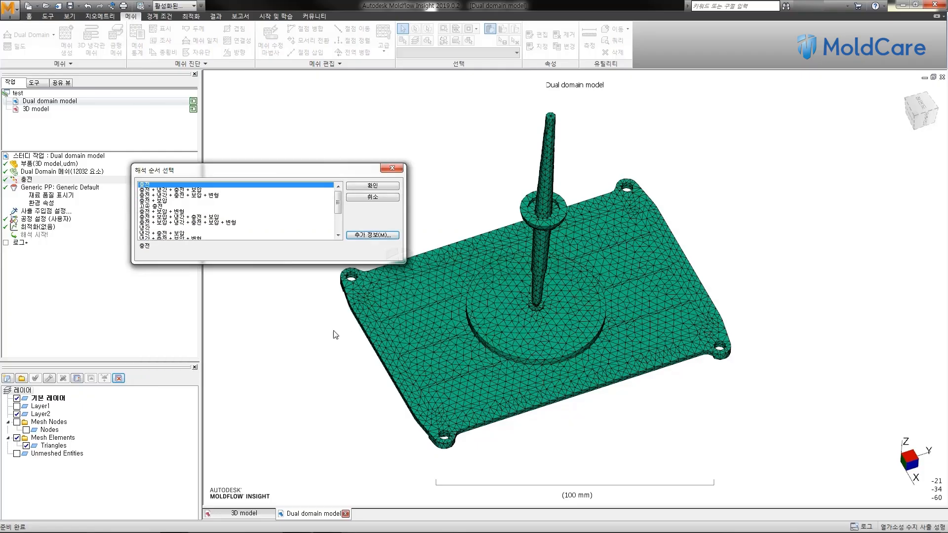
click(164, 201)
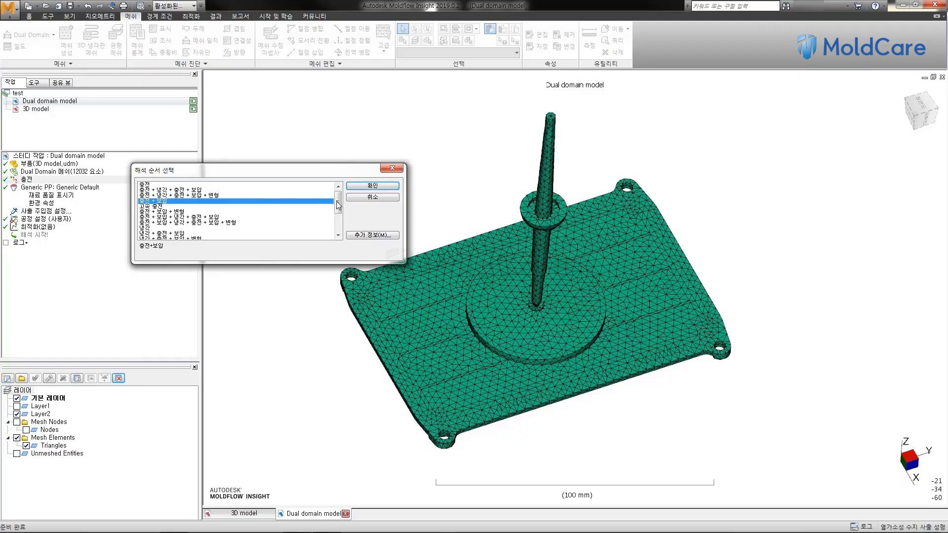
click(371, 186)
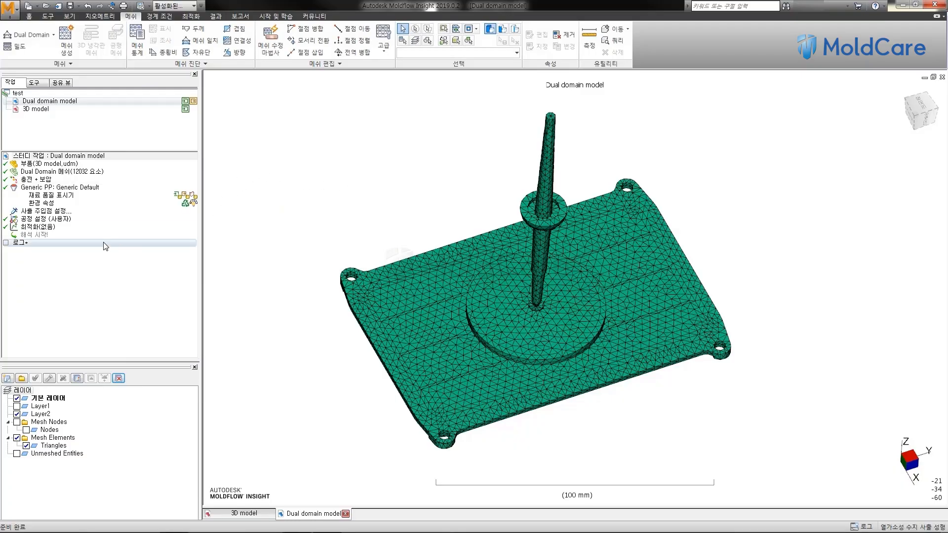
Step: Open the material selection for the study's Generic PP material and bring up its search criteria
click(41, 188)
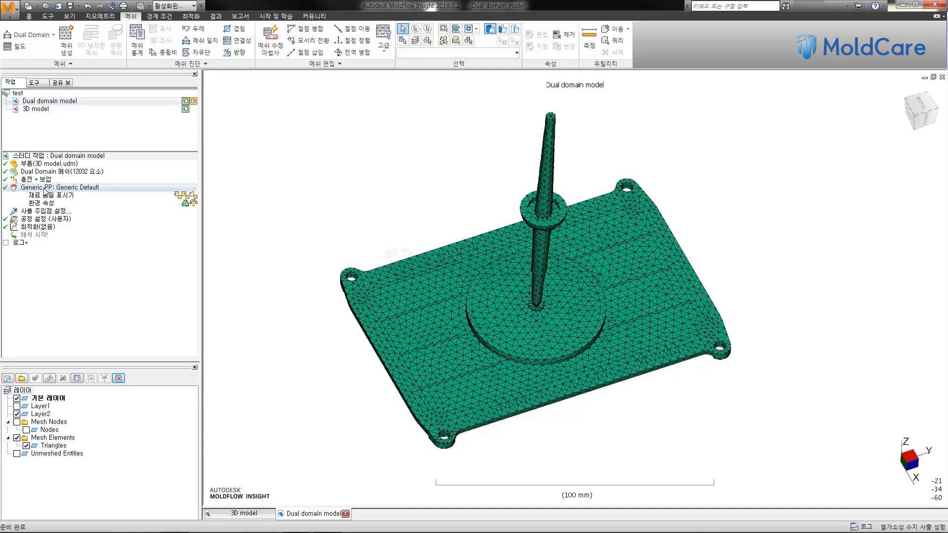
click(40, 188)
right_click(58, 189)
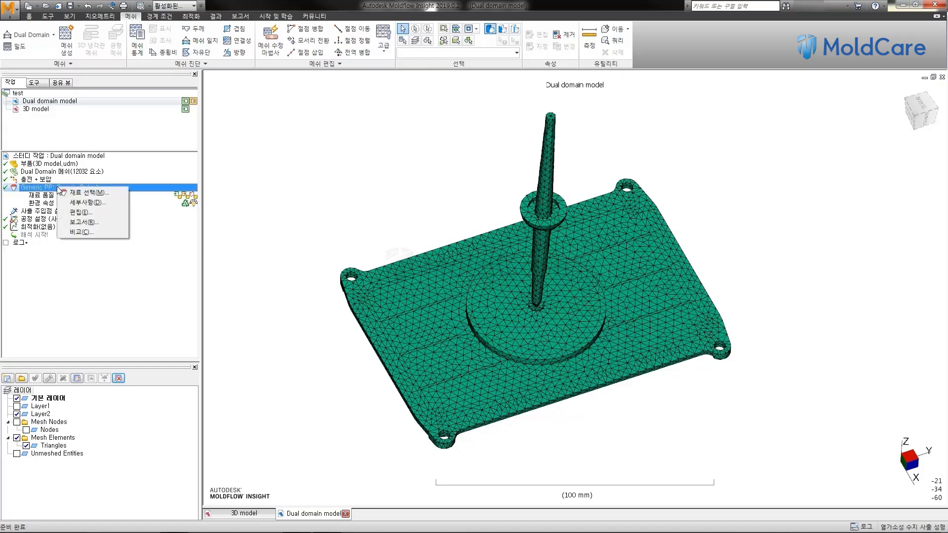
click(103, 193)
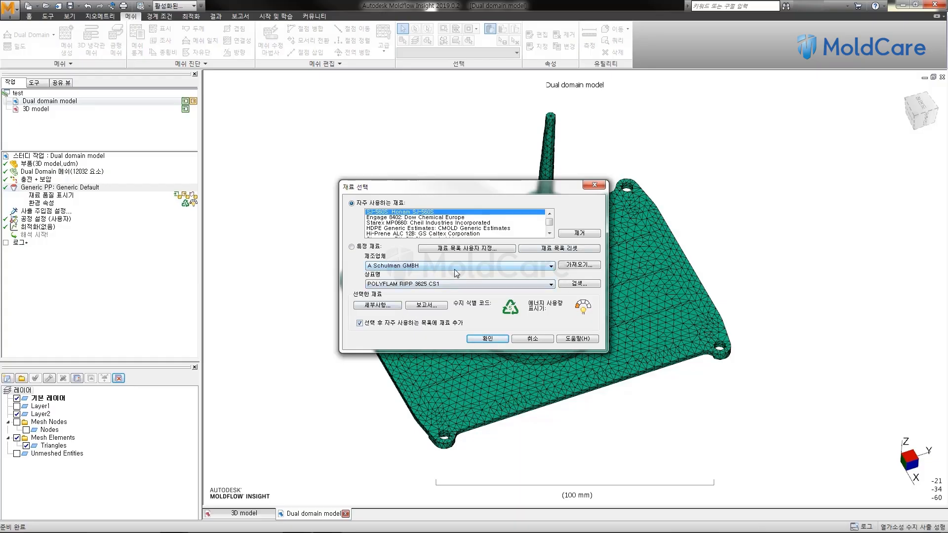
click(588, 285)
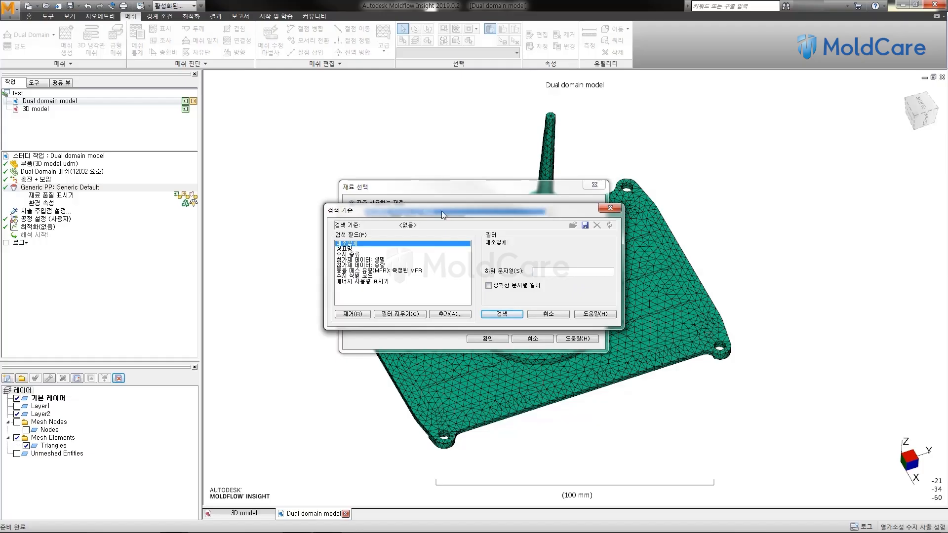
drag(442, 211, 459, 188)
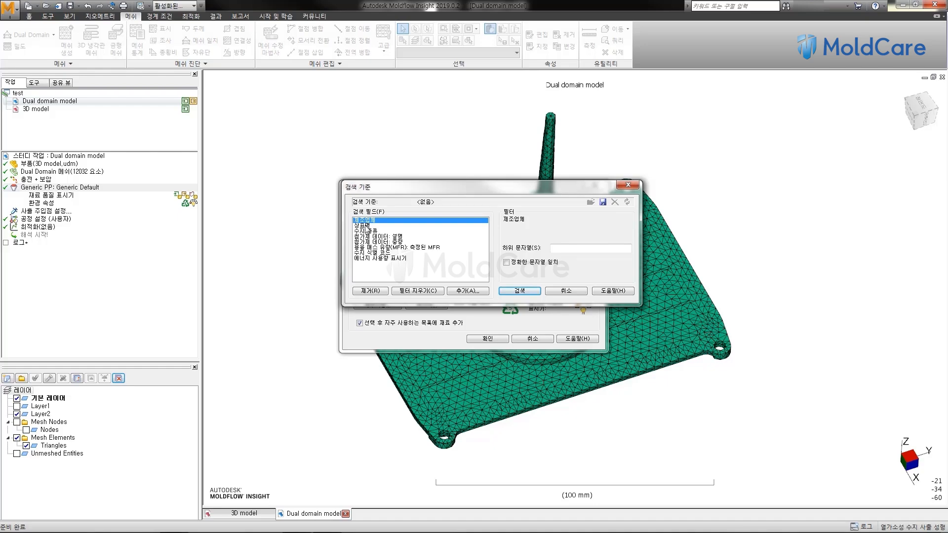
Step: Examine the filter options for the trade name, resin type, filler description, filler weight and resin identification code search fields
click(368, 227)
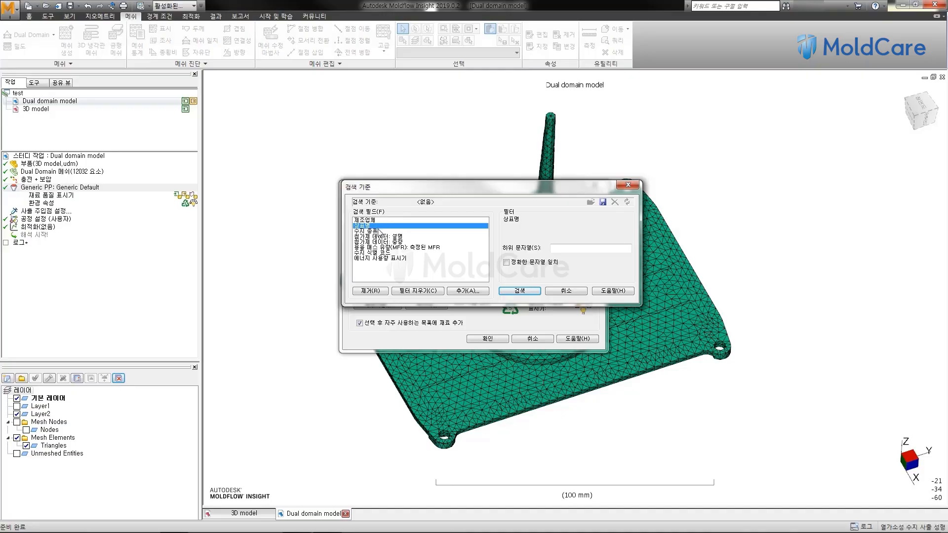
click(375, 232)
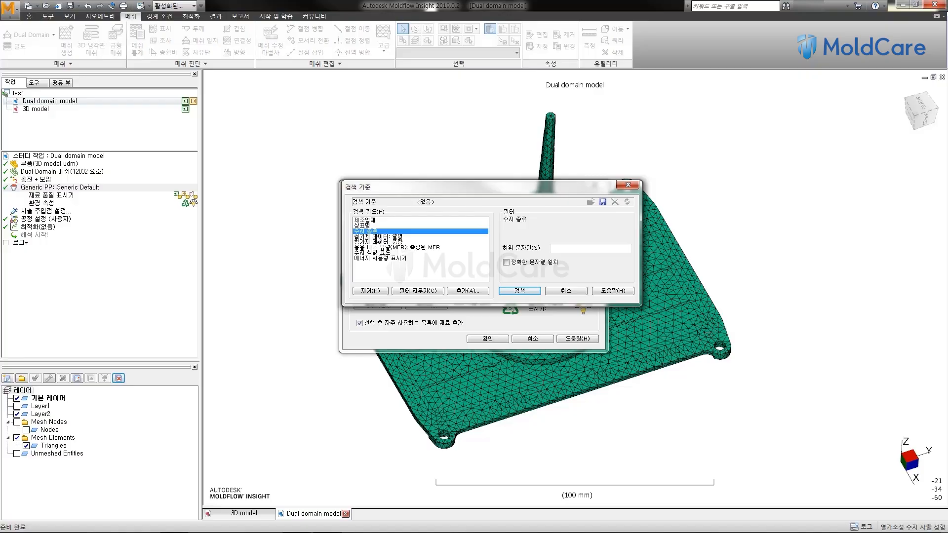
click(388, 238)
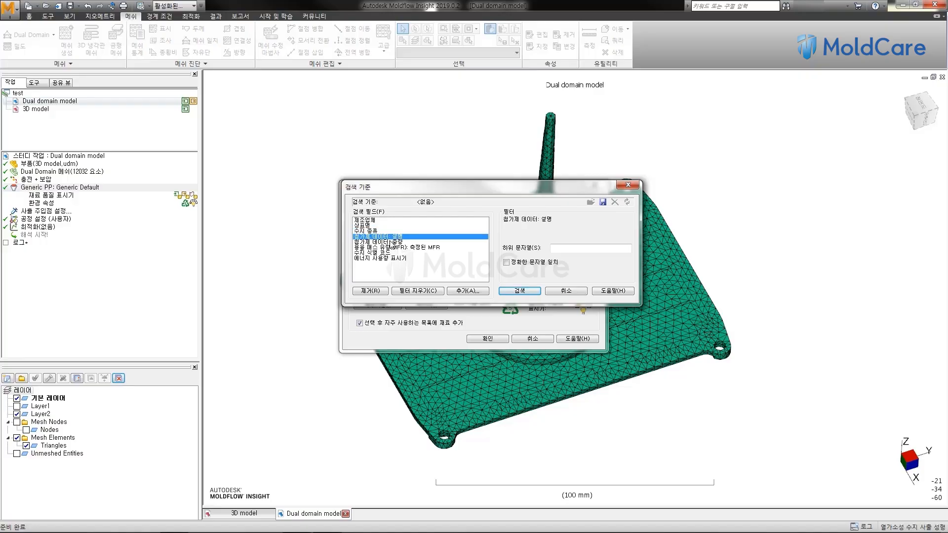
click(390, 242)
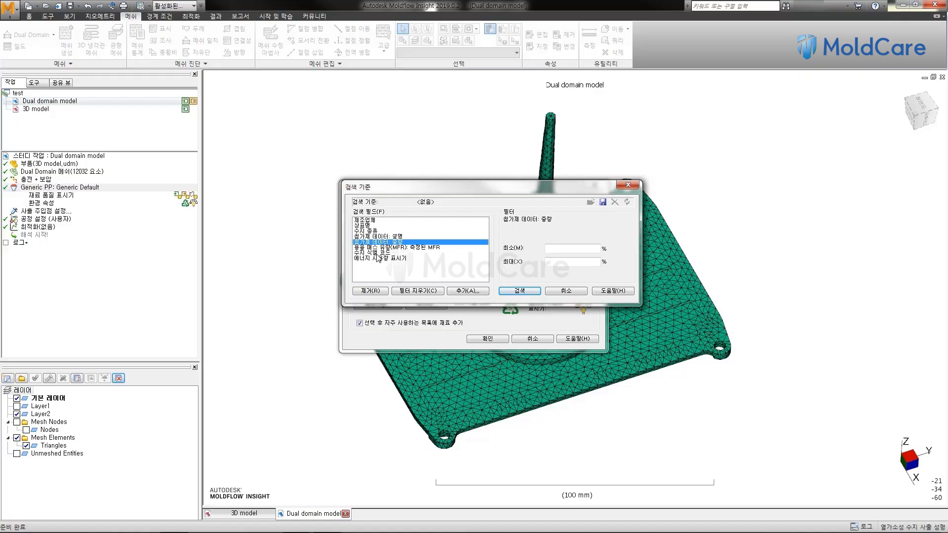
click(378, 253)
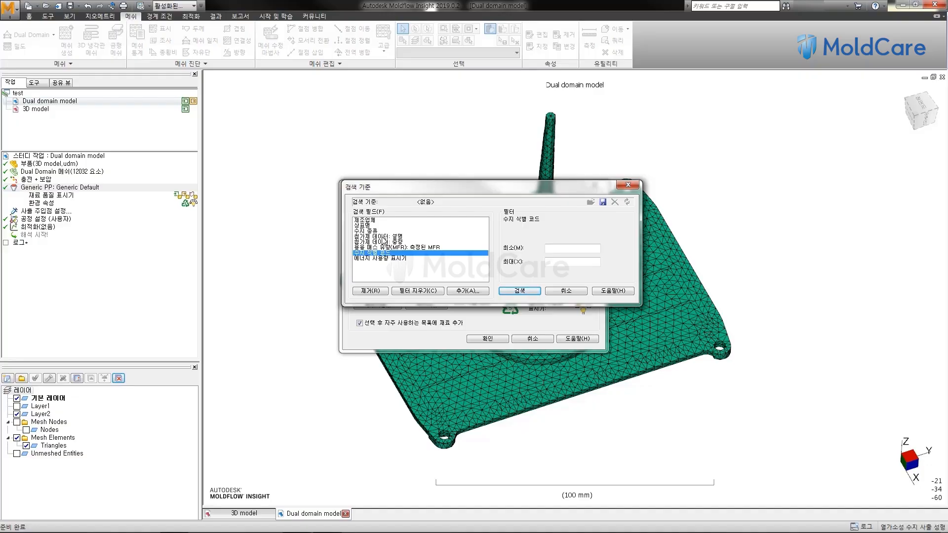
Step: Search the material database with the resin type (수지 종류) filtered by the substring PP
click(375, 232)
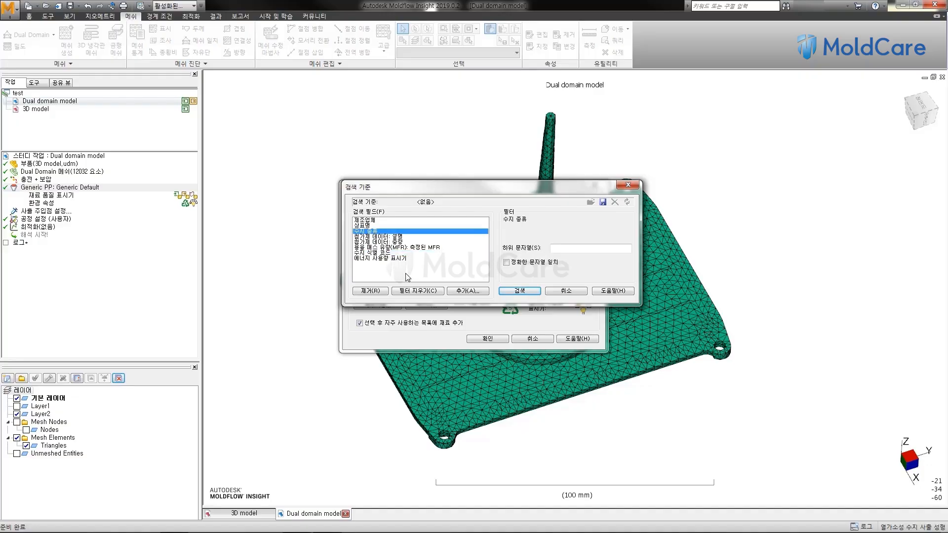
click(593, 249)
text(pp)
click(518, 292)
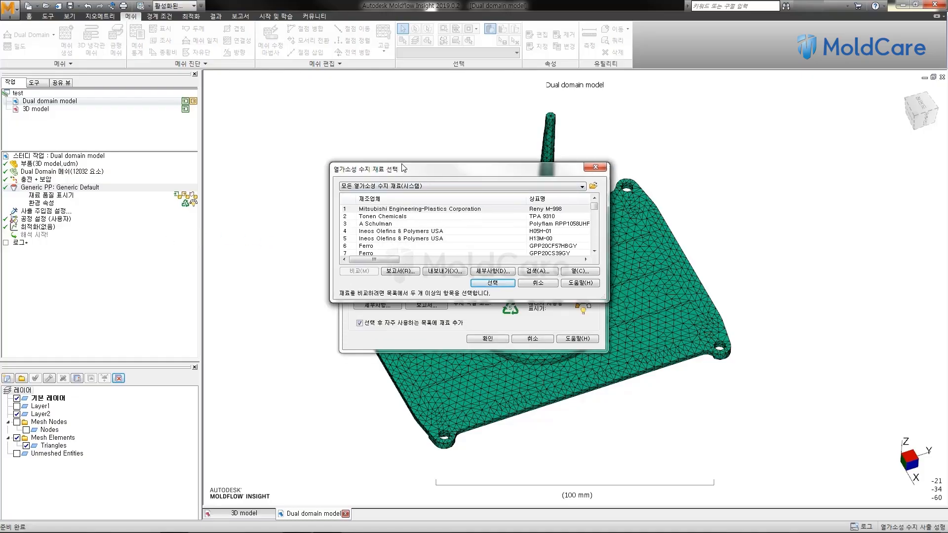
Step: Enlarge the thermoplastic material results window and narrow the trade name (상표명) column to show more data columns
drag(404, 169, 398, 151)
drag(387, 283, 387, 451)
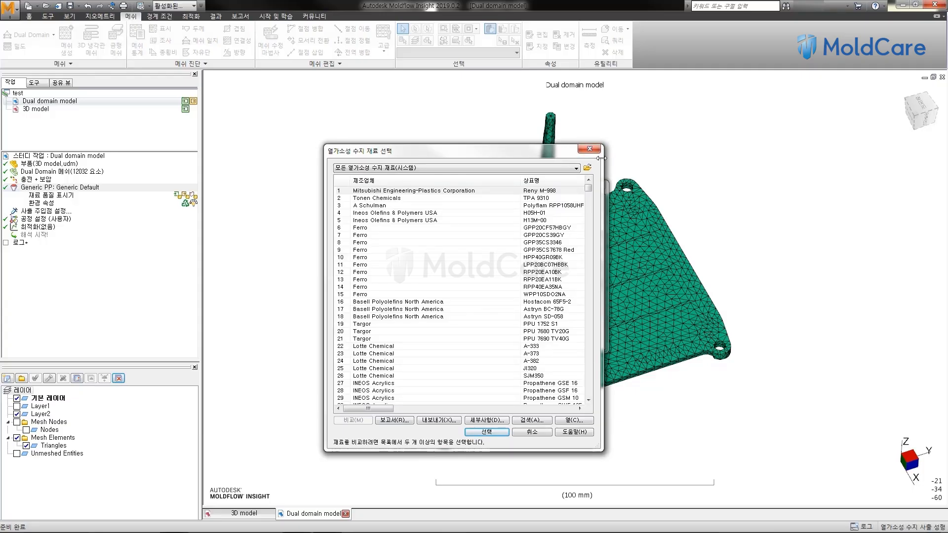
drag(603, 157, 924, 158)
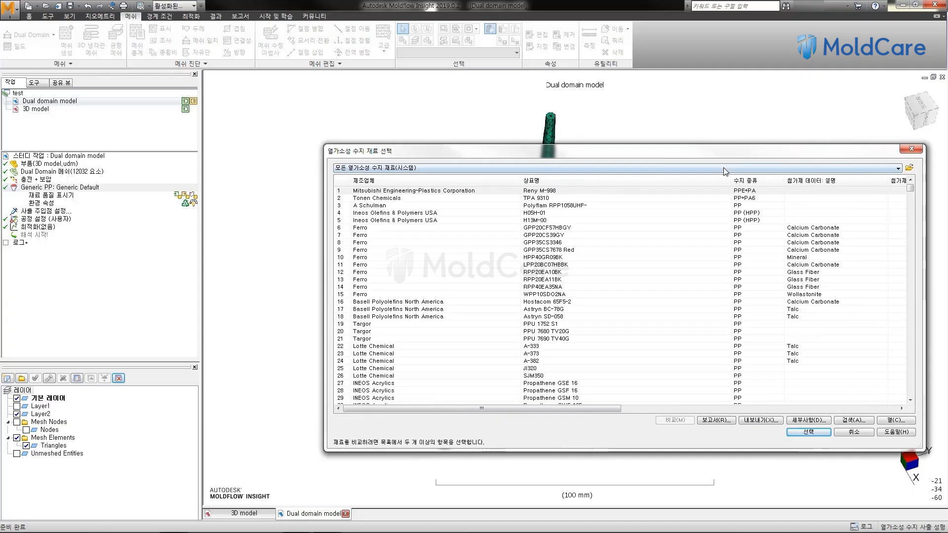
drag(734, 178, 616, 181)
Step: Look through the listed materials, examining their manufacturers, trade names, resin types and filler data
click(440, 218)
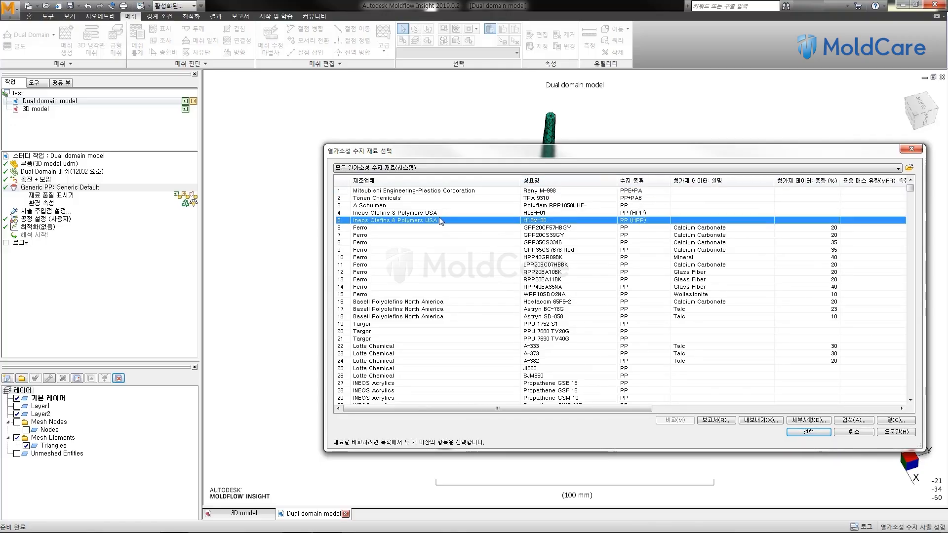
scroll(441, 221, down, 2)
scroll(441, 221, down, 6)
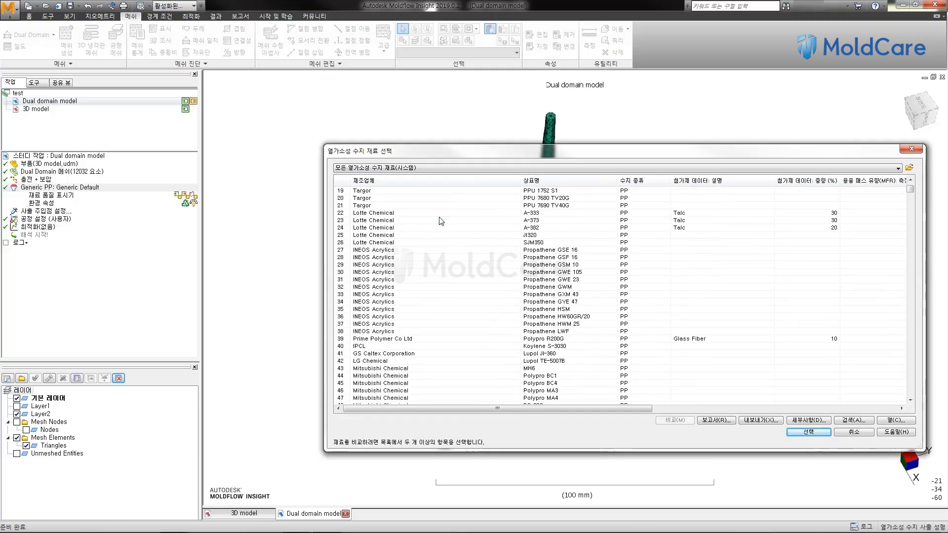
scroll(441, 222, down, 9)
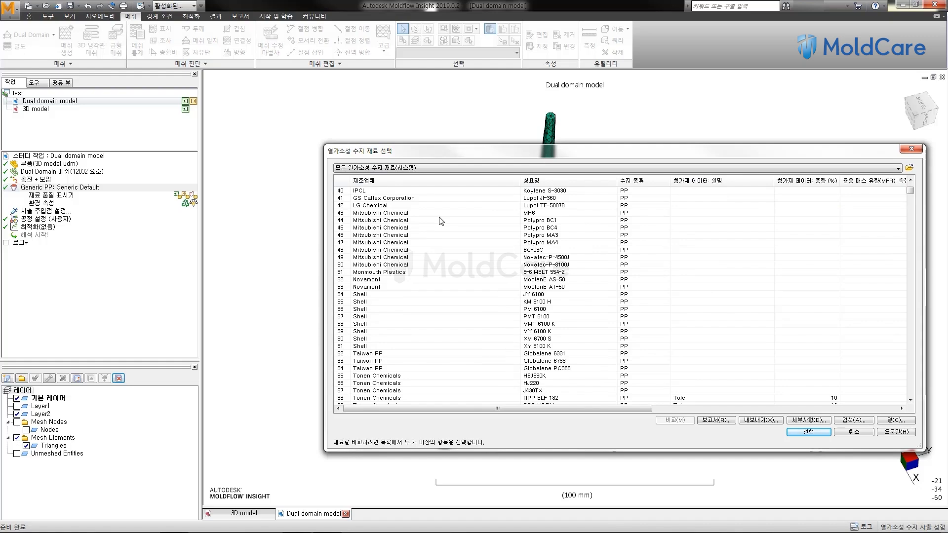
scroll(441, 221, down, 12)
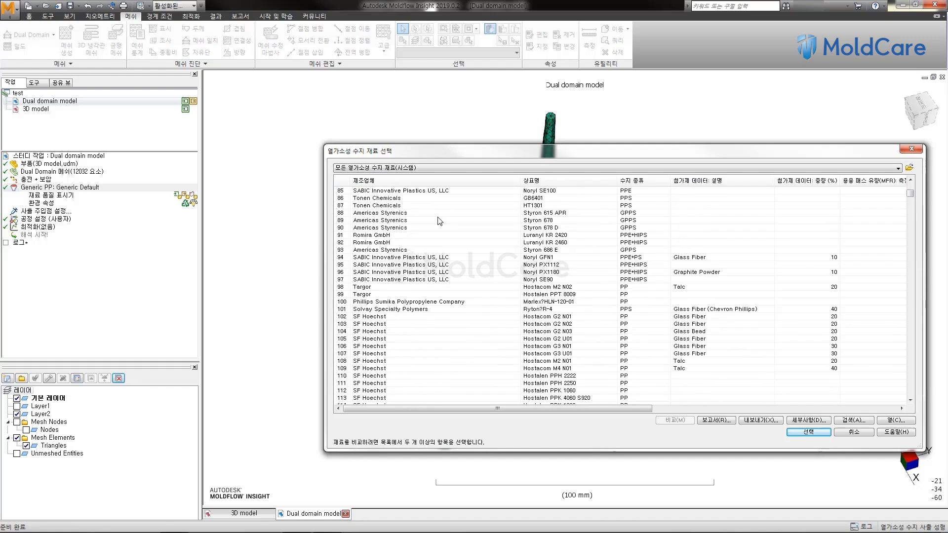
scroll(439, 221, down, 7)
scroll(438, 218, up, 15)
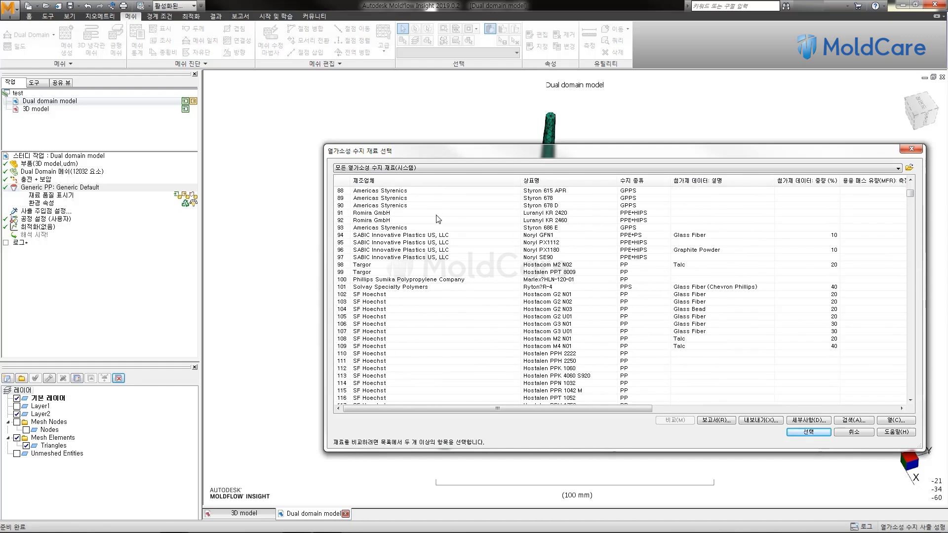
scroll(437, 218, up, 20)
click(434, 220)
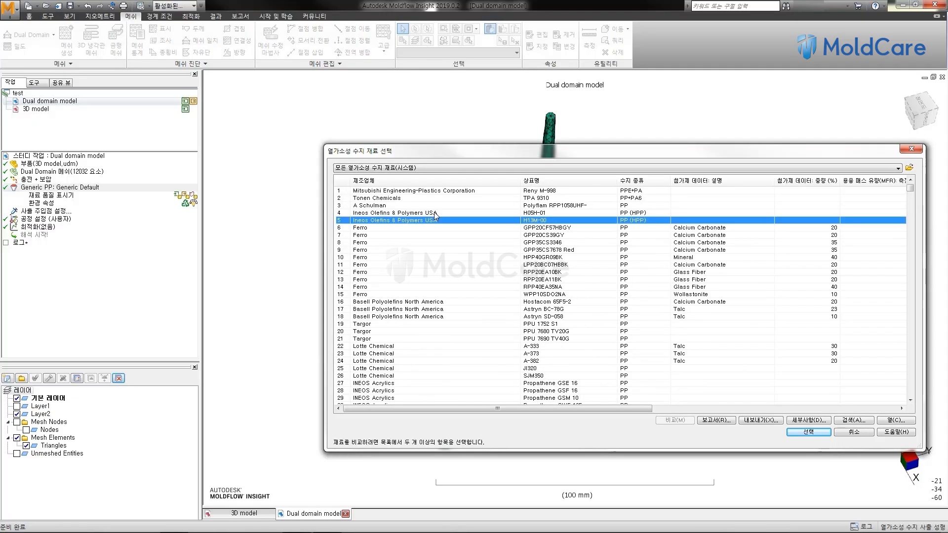
Step: Sort the material results by manufacturer (제조업체) and then by trade name (상표명)
click(395, 181)
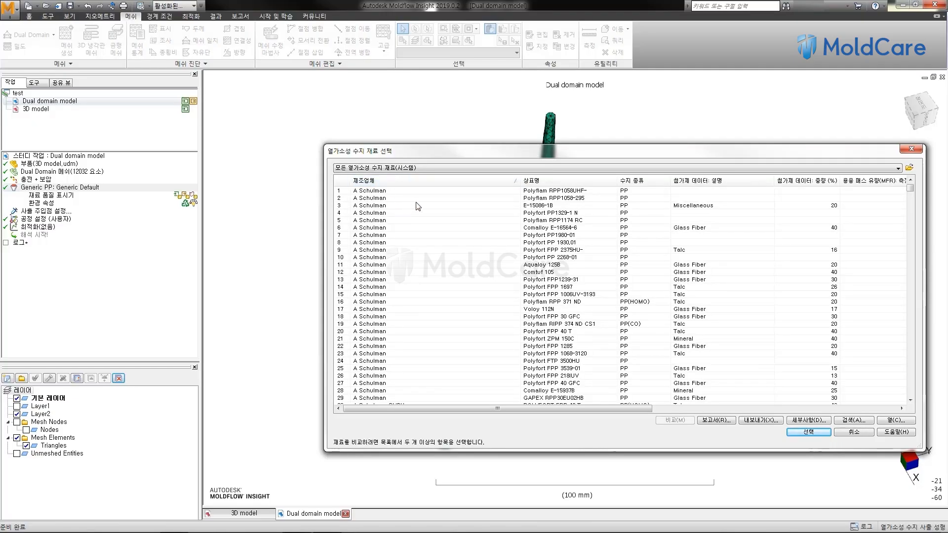
click(560, 185)
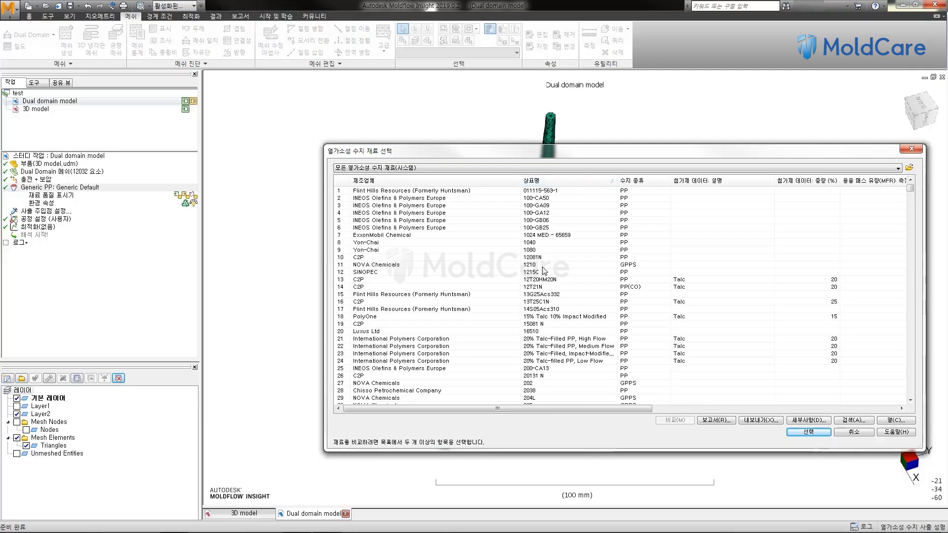
Step: Sort the material results by manufacturer (제조업체) in descending order and choose TPA 9310 from Tonen Chemicals
click(546, 185)
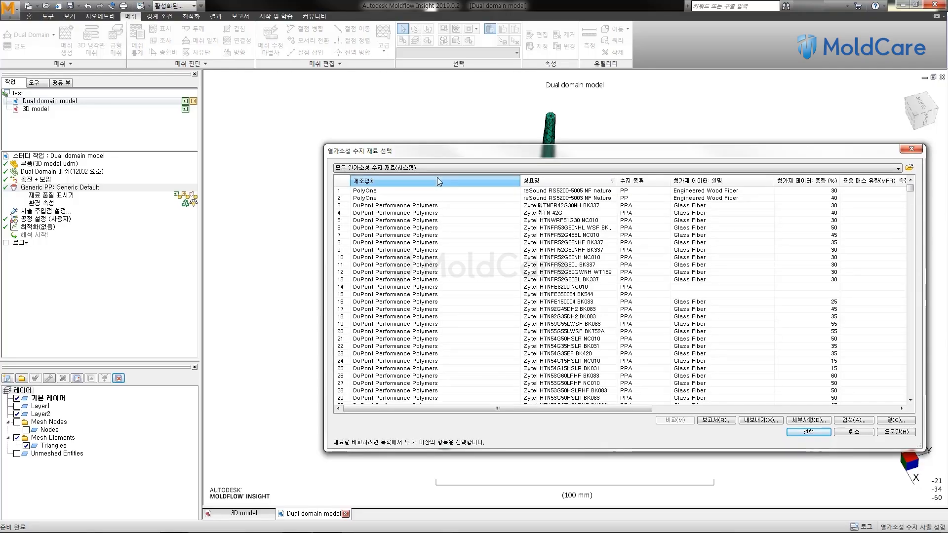
click(438, 178)
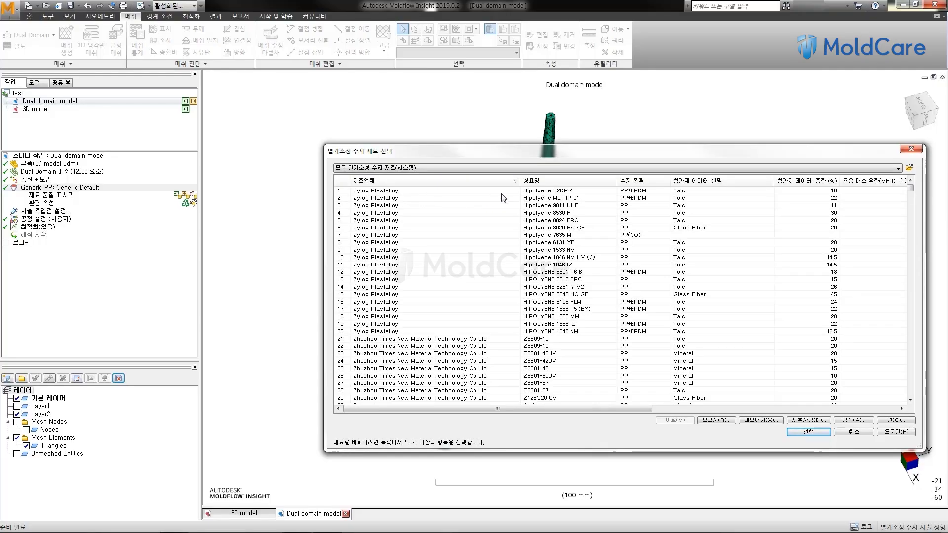
scroll(470, 209, down, 4)
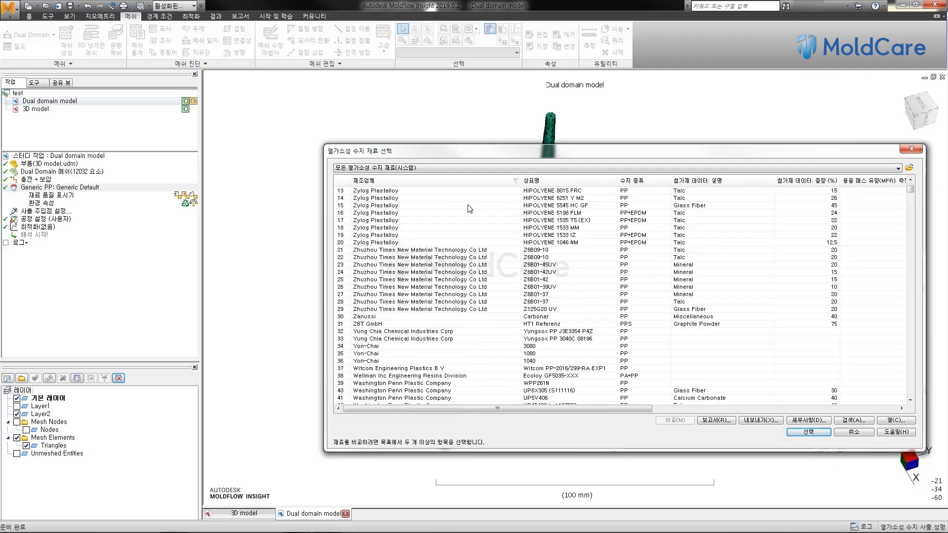
scroll(471, 208, down, 5)
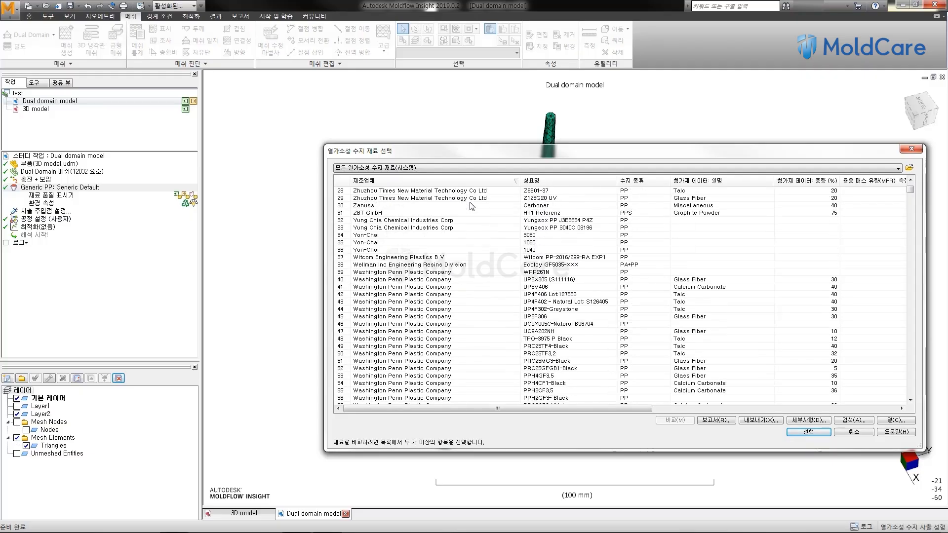
scroll(472, 206, down, 11)
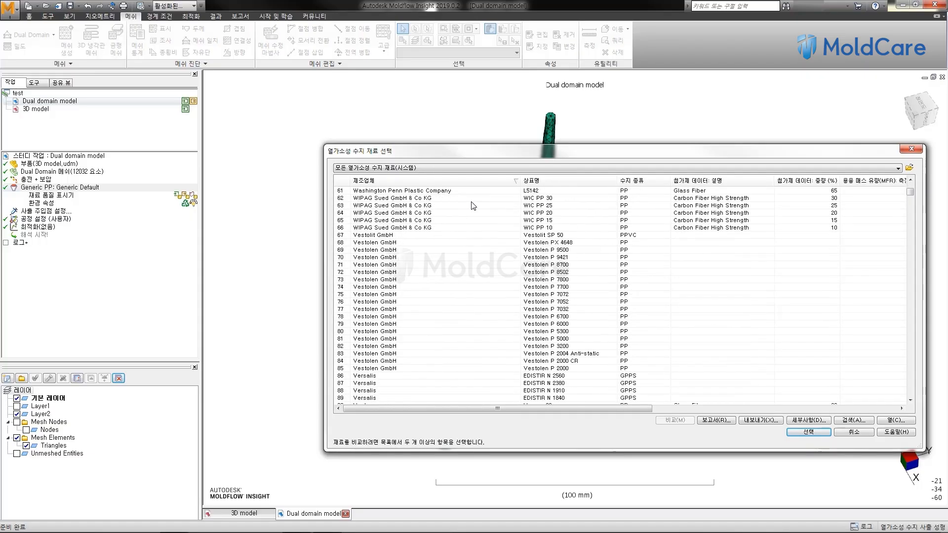
scroll(474, 206, down, 8)
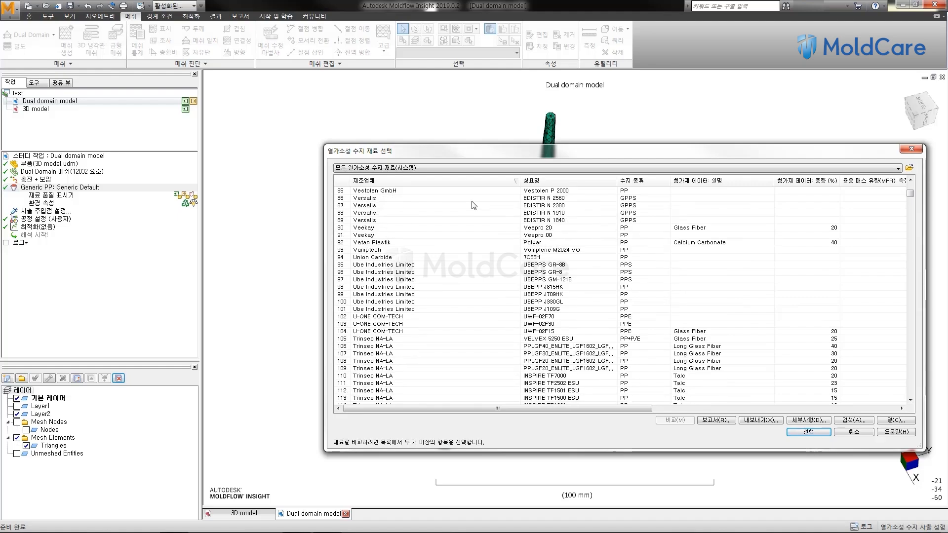
scroll(474, 206, down, 10)
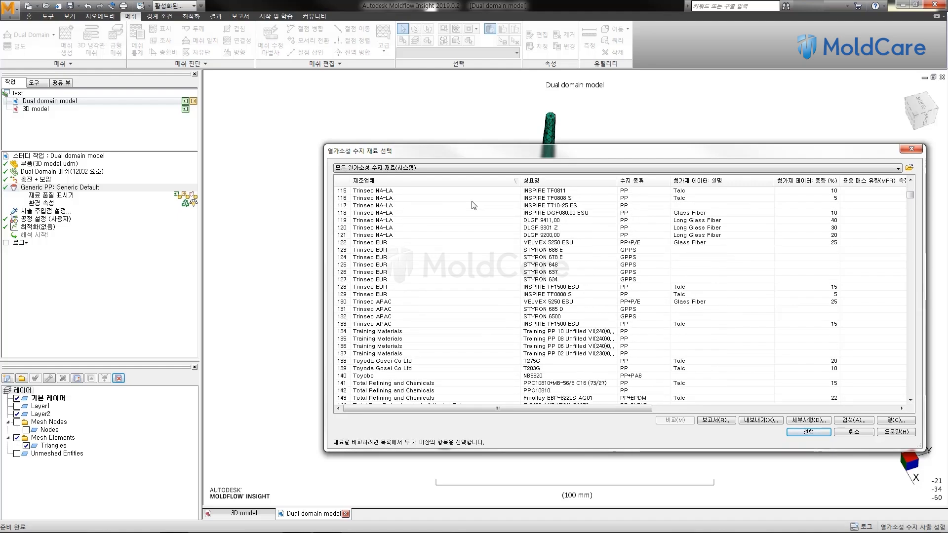
scroll(473, 206, down, 17)
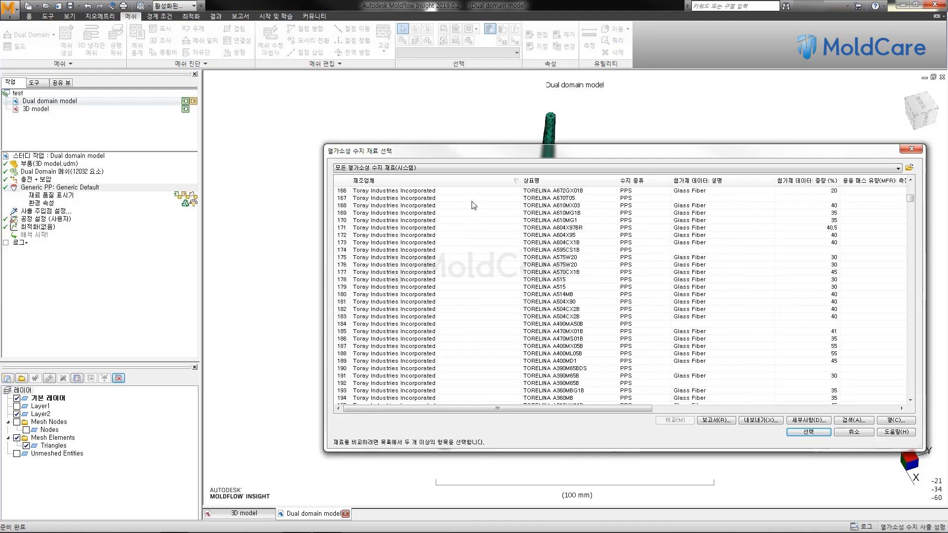
scroll(474, 206, down, 13)
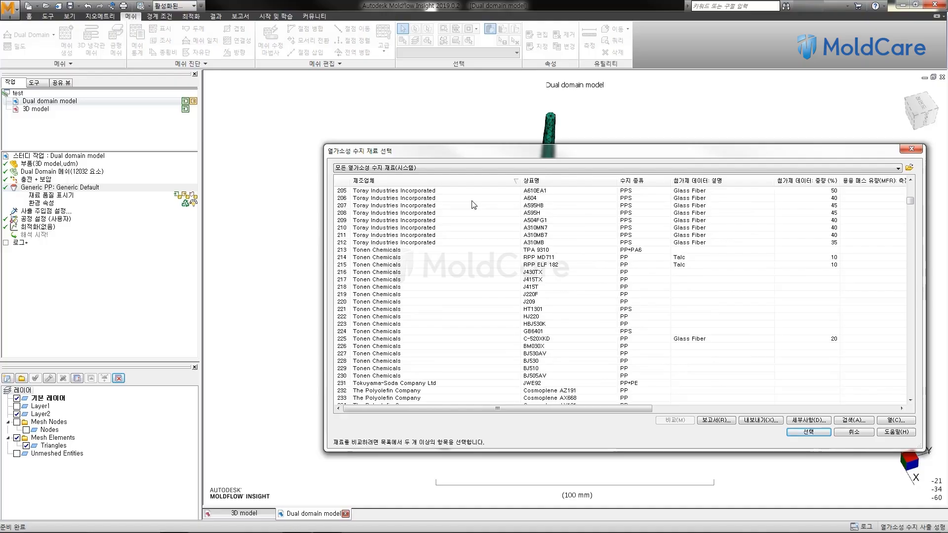
click(393, 253)
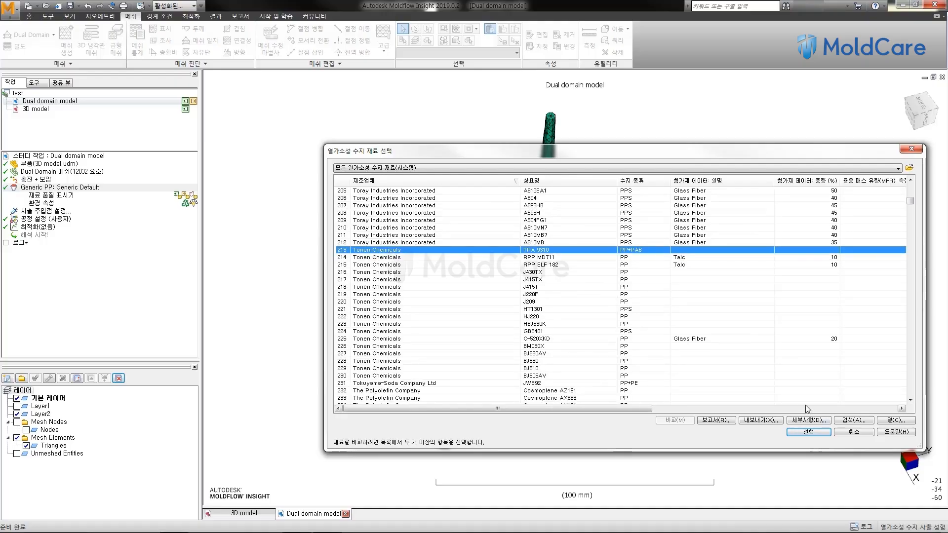
click(809, 432)
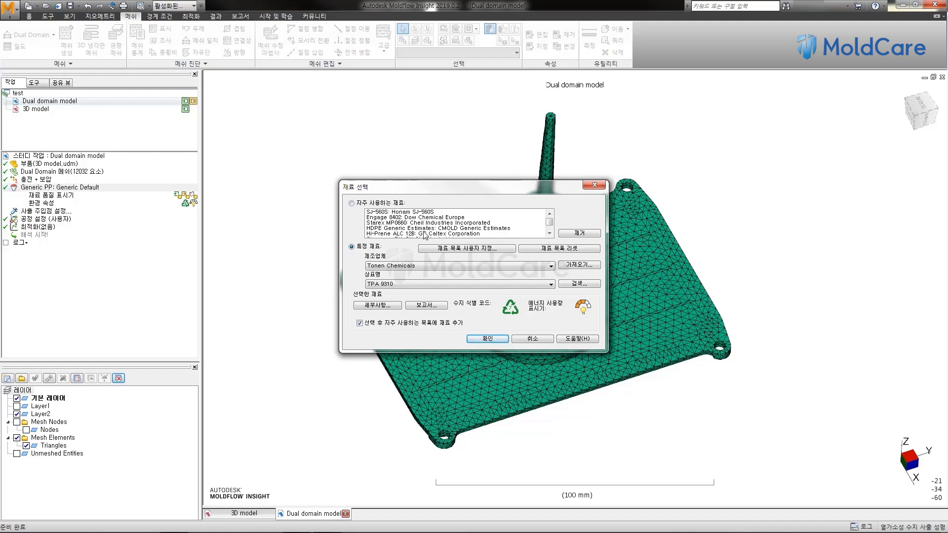
Step: Look through the frequently used materials list and assign Tonen Chemicals TPA 9310 as the study's material
click(549, 233)
click(550, 233)
click(549, 233)
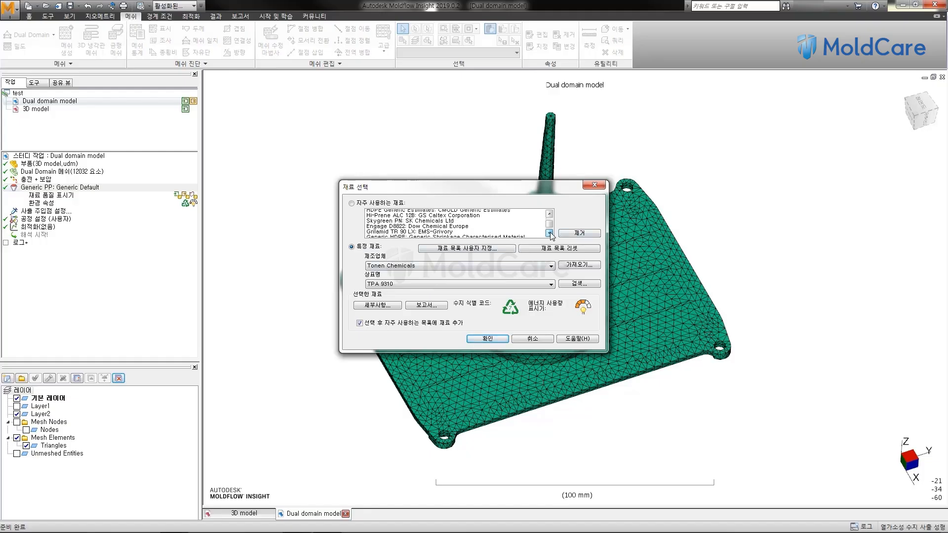
click(550, 233)
click(550, 233)
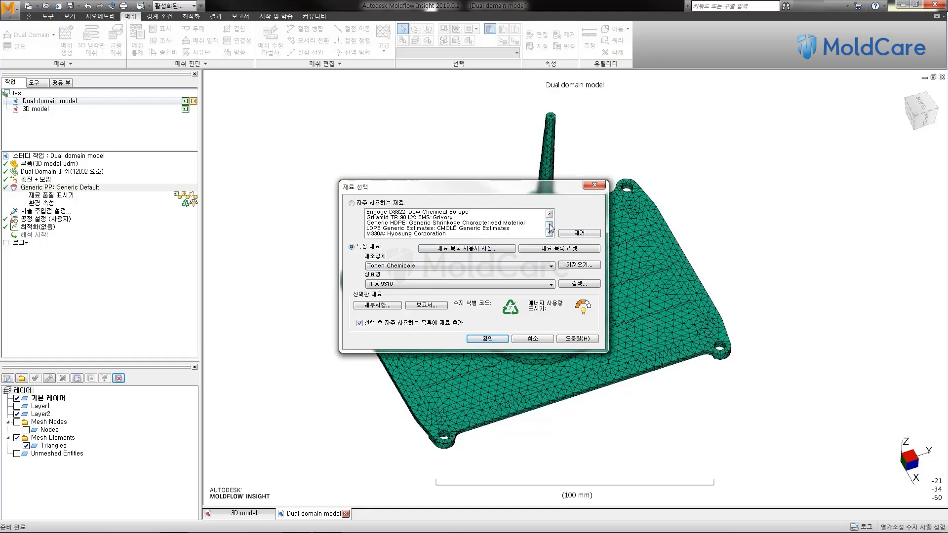
drag(550, 226, 549, 215)
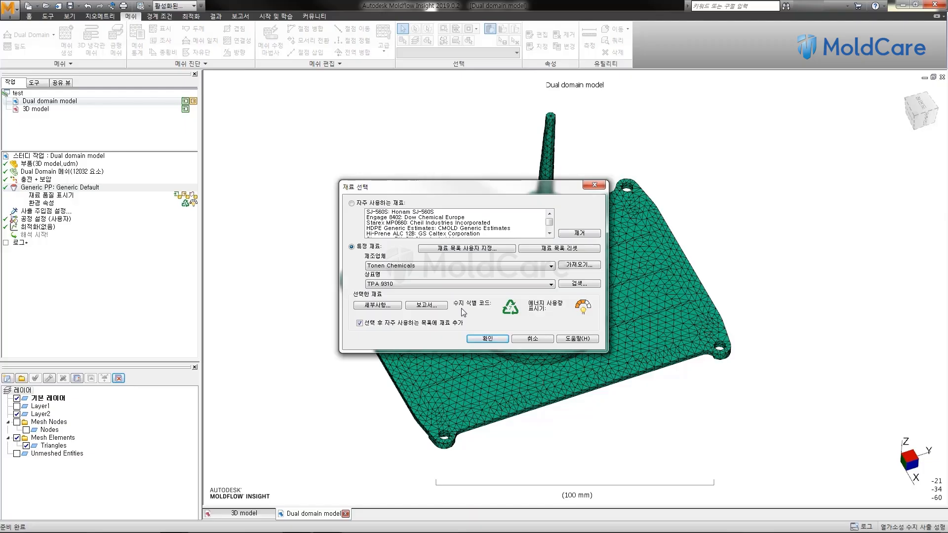
click(479, 340)
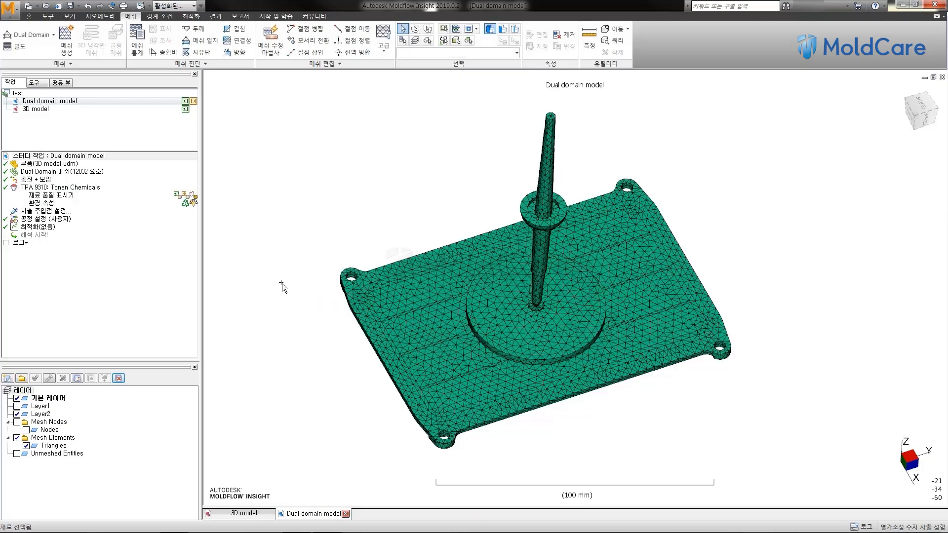
click(79, 190)
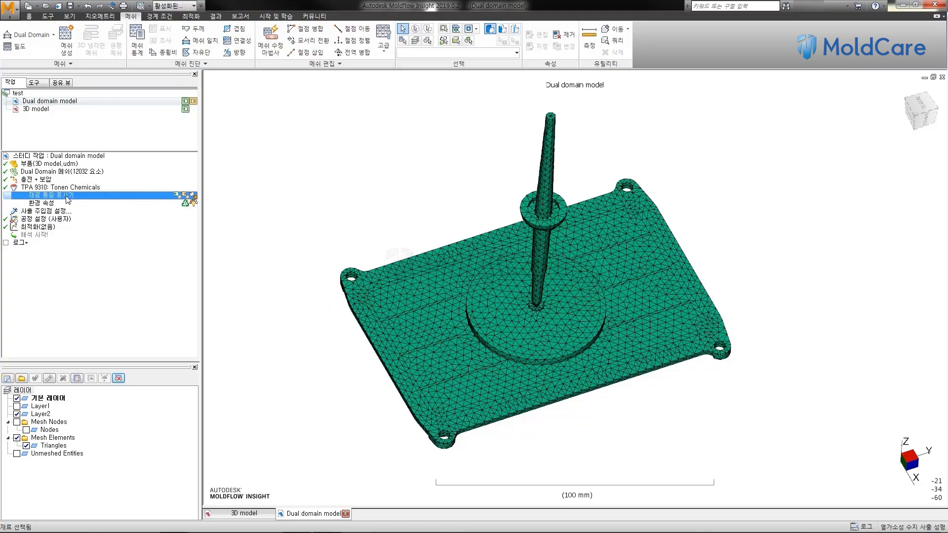
click(68, 196)
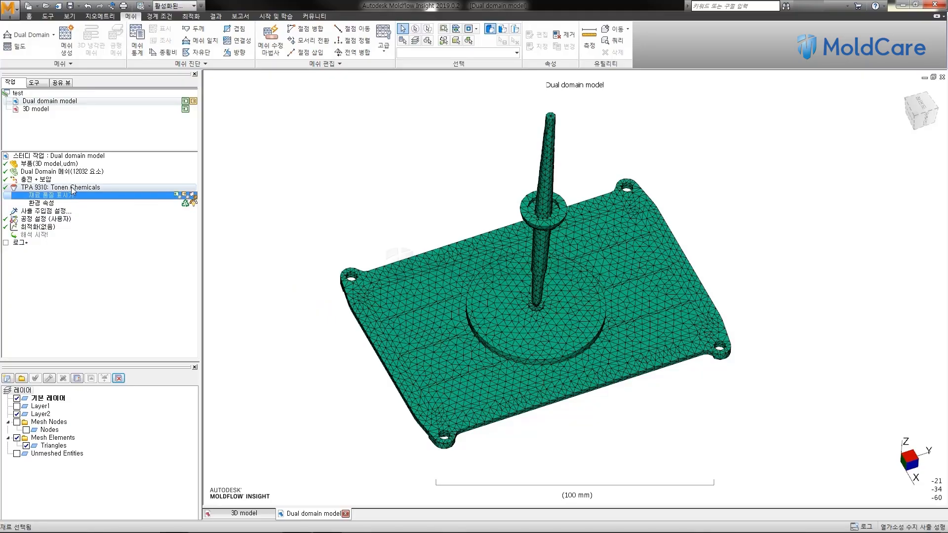
click(72, 189)
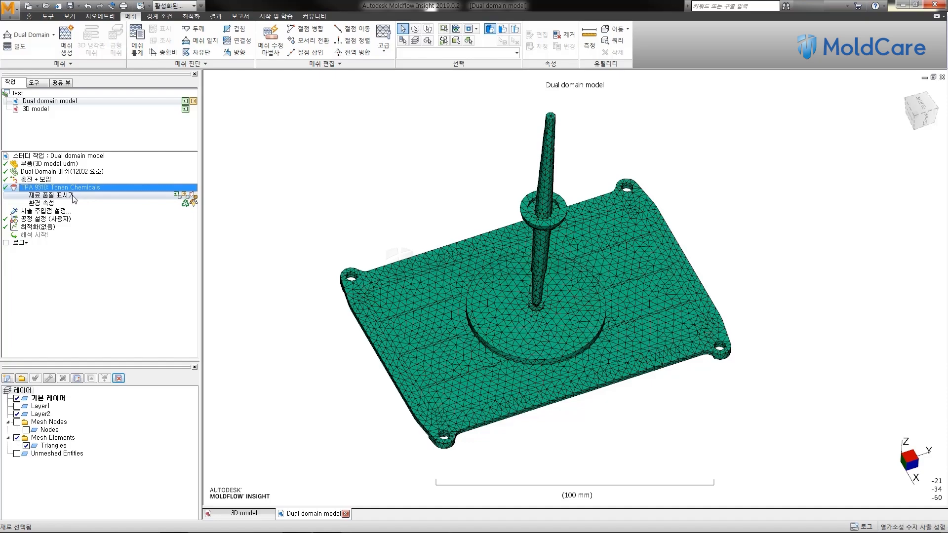
click(61, 212)
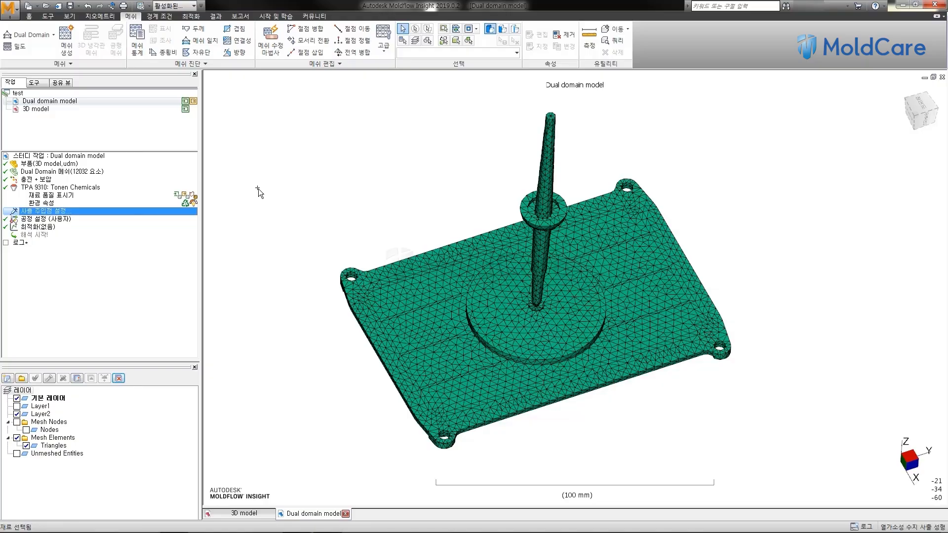
Step: Examine the meshed sprue, its junction with the round boss on the plate, and the whole part
middle_drag(419, 313, 446, 280)
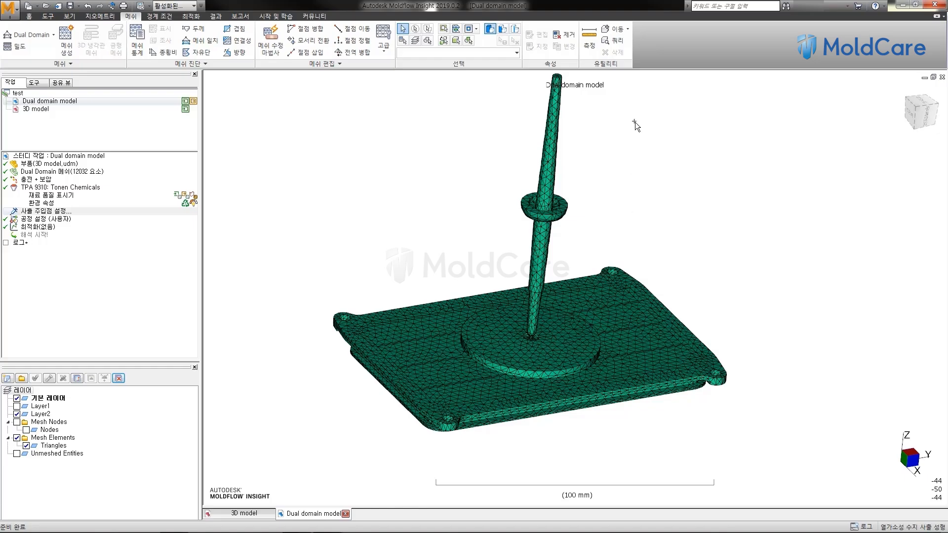
middle_drag(595, 207, 592, 150)
scroll(535, 338, up, 6)
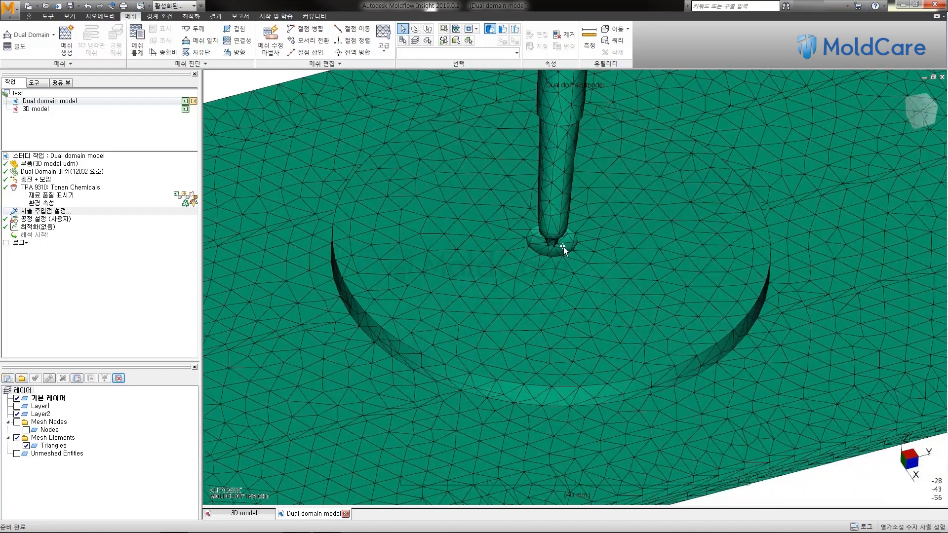
scroll(550, 227, down, 8)
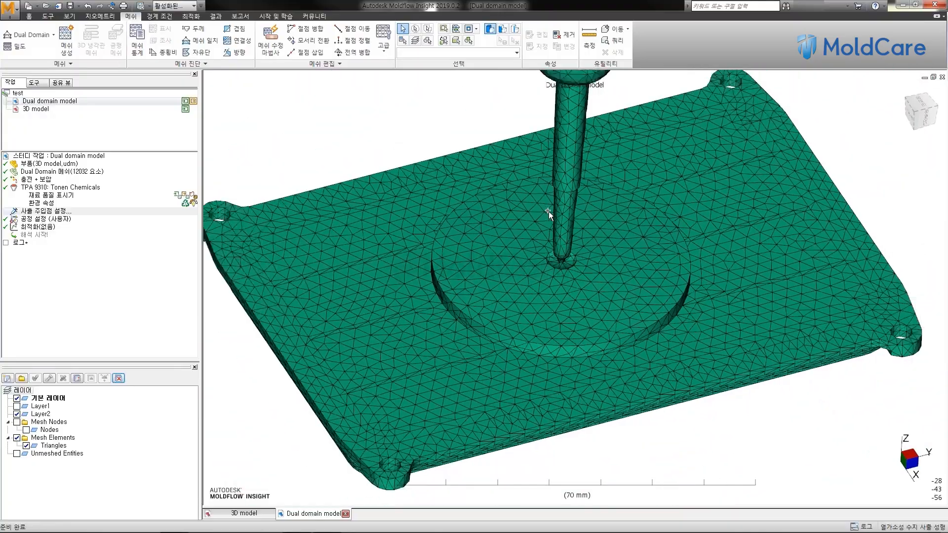
shift+middle_drag(543, 192, 520, 229)
scroll(519, 227, up, 2)
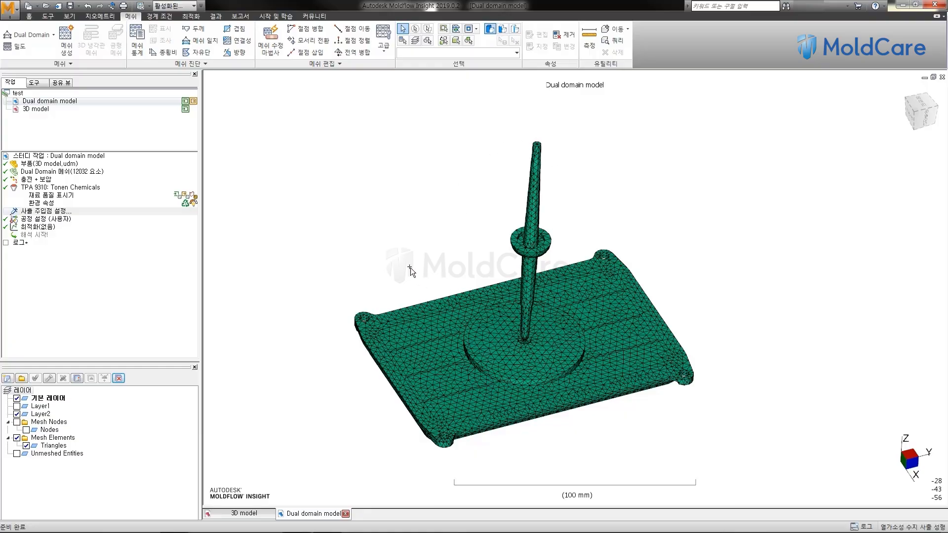
middle_drag(419, 209, 412, 225)
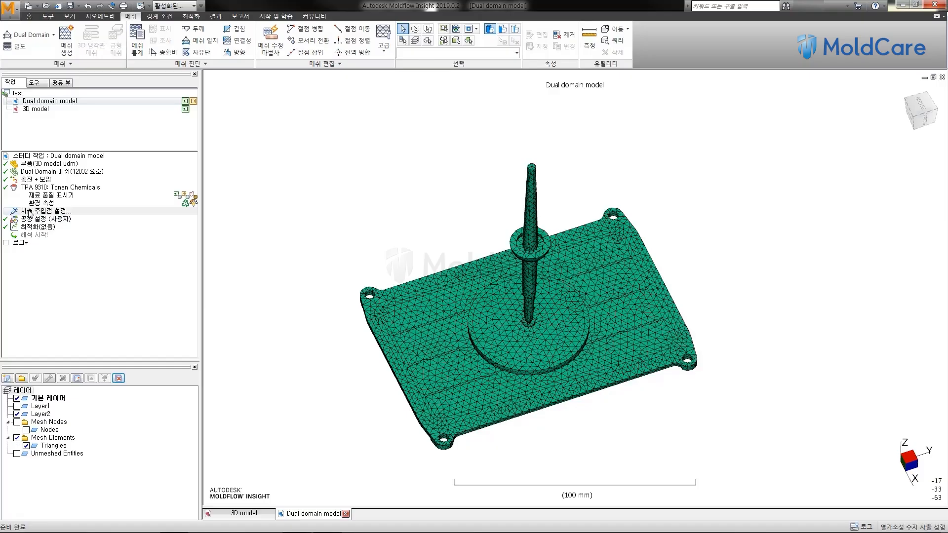
Step: Try placing an injection location from the study tasks on the tip of the sprue, and undo it
click(30, 213)
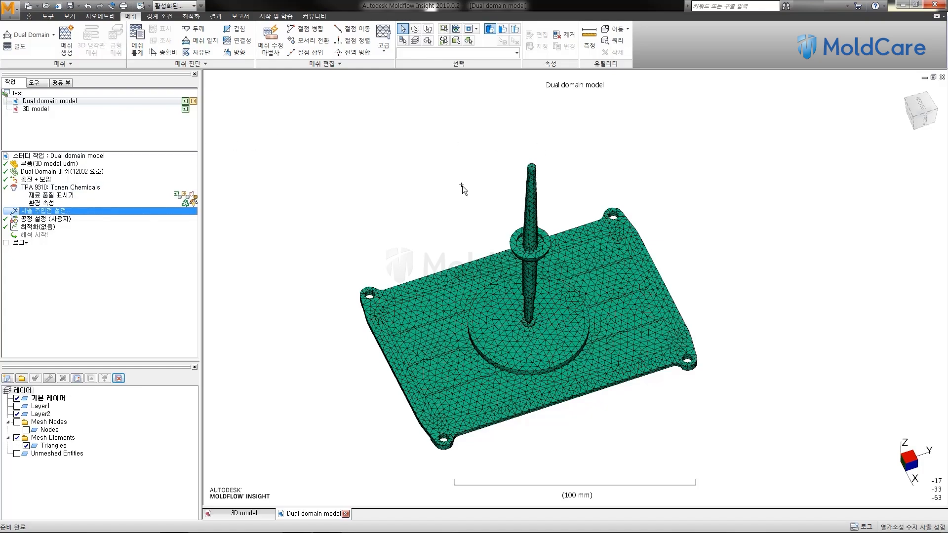
double_click(60, 211)
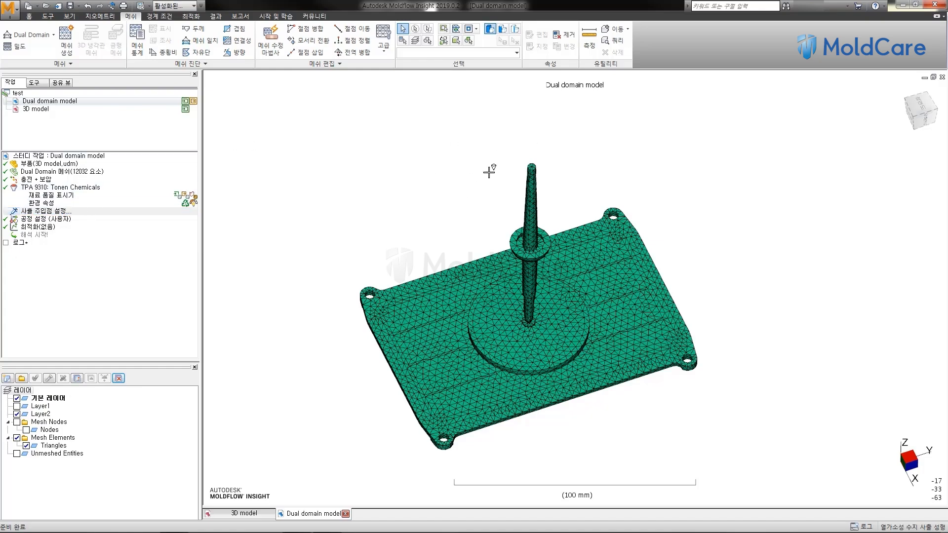
click(531, 162)
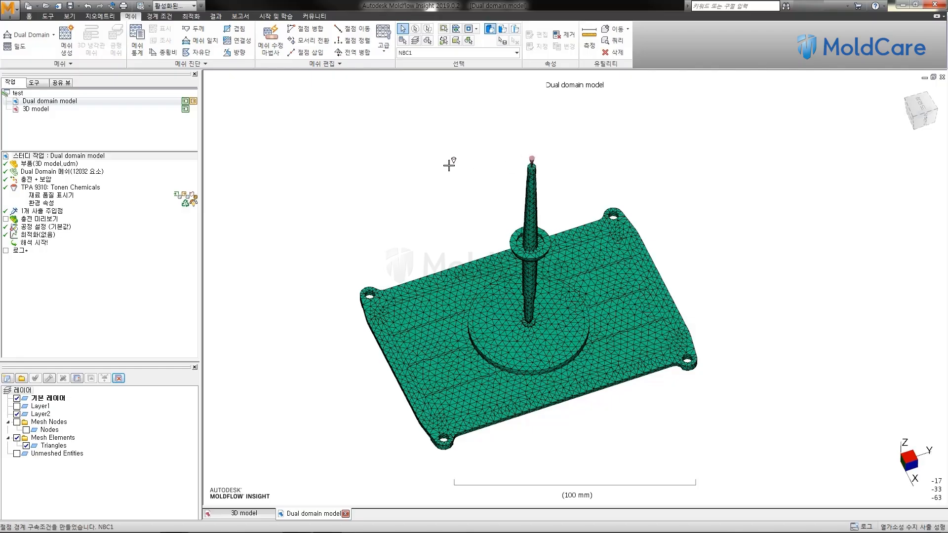
key(Escape)
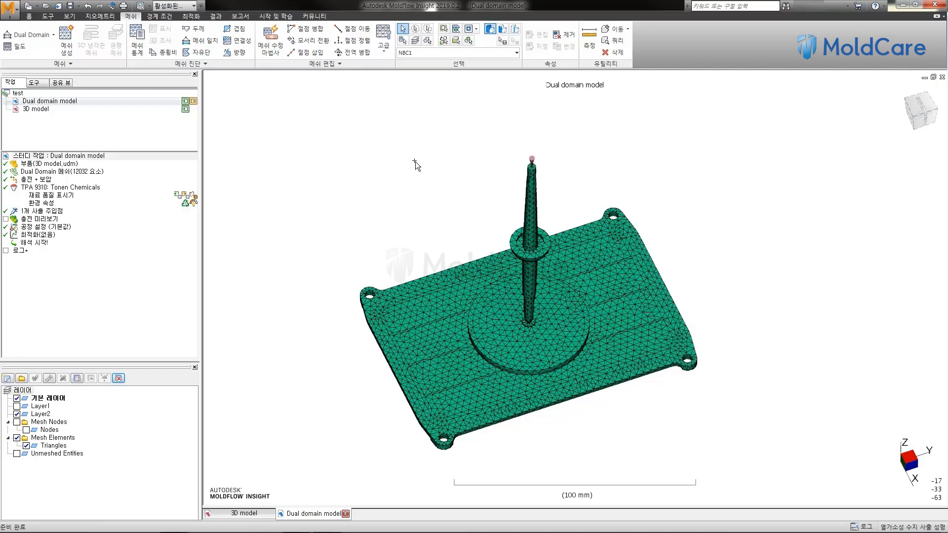
key(ctrl+z)
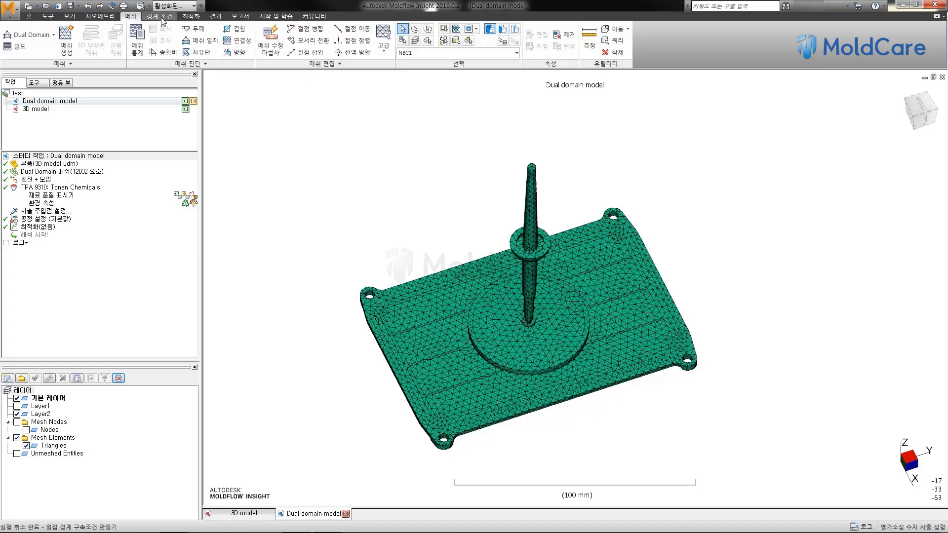
Step: Place one injection location (사출 주입점) as a boundary condition on the node at the sprue's tip
click(163, 17)
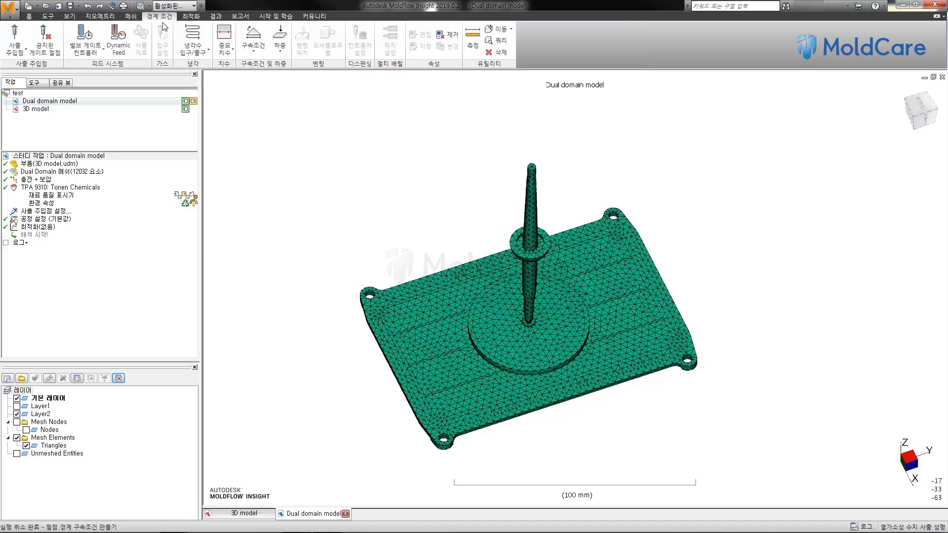
click(14, 49)
click(33, 69)
click(532, 166)
scroll(533, 166, up, 3)
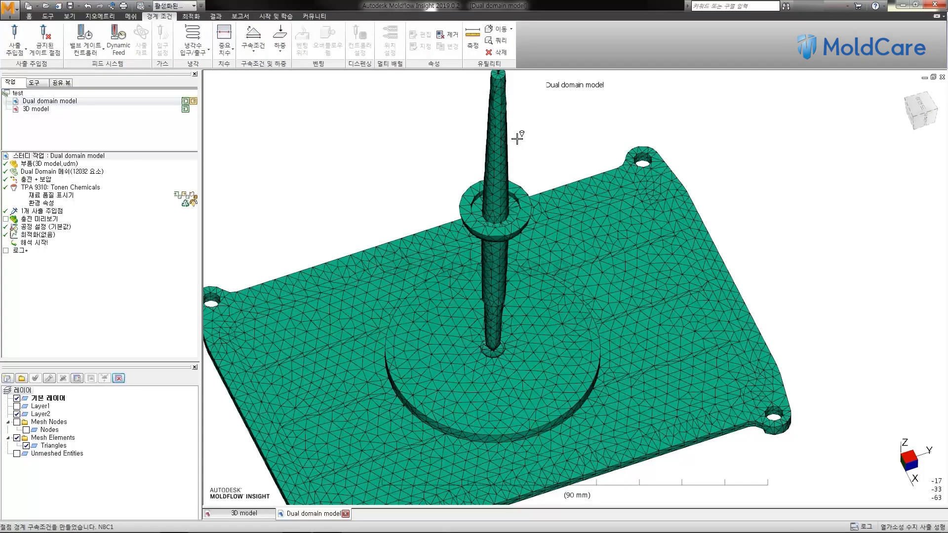
scroll(518, 146, down, 1)
scroll(516, 164, up, 4)
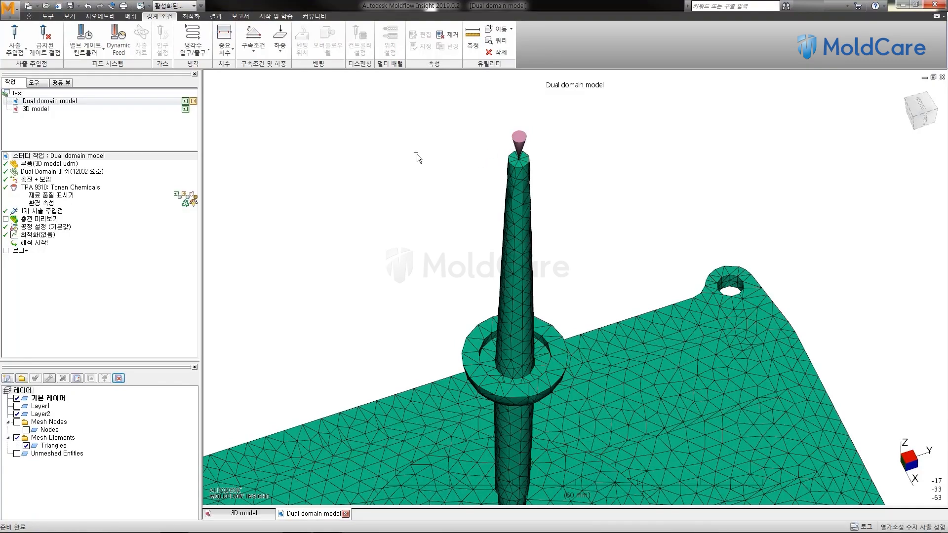
click(438, 153)
Step: Examine the injection location cone on the sprue tip up close and with the whole part in view
mouse_move(446, 159)
middle_down()
mouse_move(470, 138)
mouse_move(502, 236)
middle_up()
scroll(472, 138, down, 3)
scroll(526, 194, up, 3)
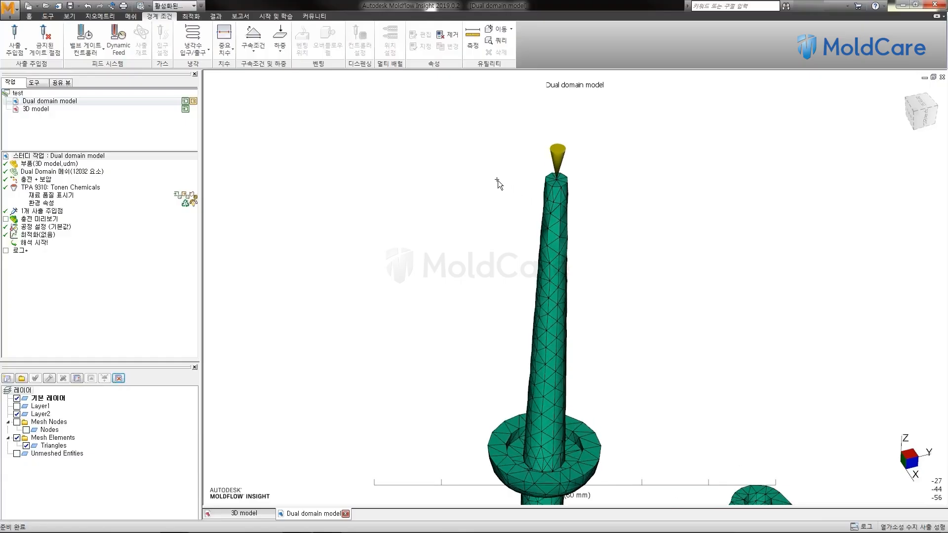
middle_drag(498, 180, 483, 138)
scroll(470, 194, down, 3)
scroll(479, 165, down, 1)
middle_drag(470, 175, 465, 157)
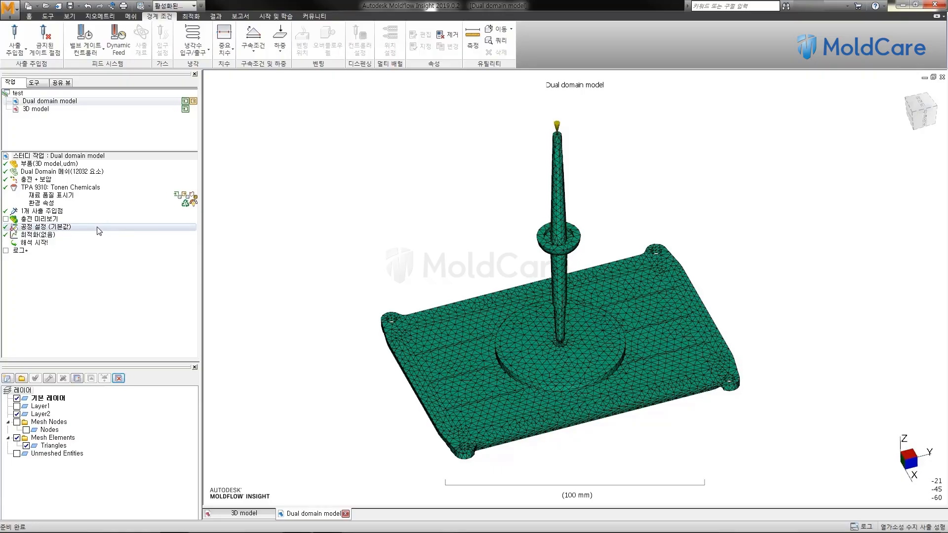
Step: Open the fill + pack process settings of the Dual domain model study and check the mold surface and melt temperature fields
mouse_move(350, 224)
middle_down()
mouse_move(362, 225)
mouse_move(342, 229)
middle_up()
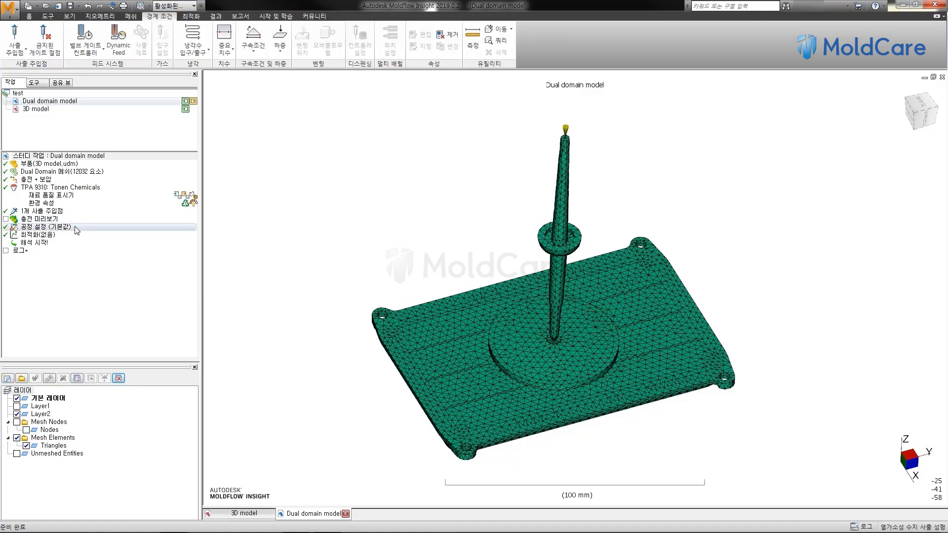
click(43, 229)
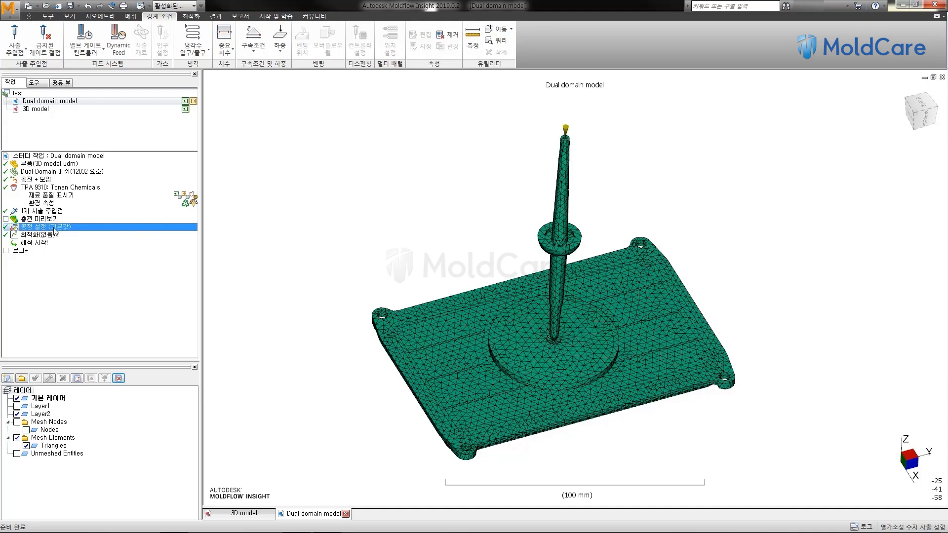
double_click(55, 229)
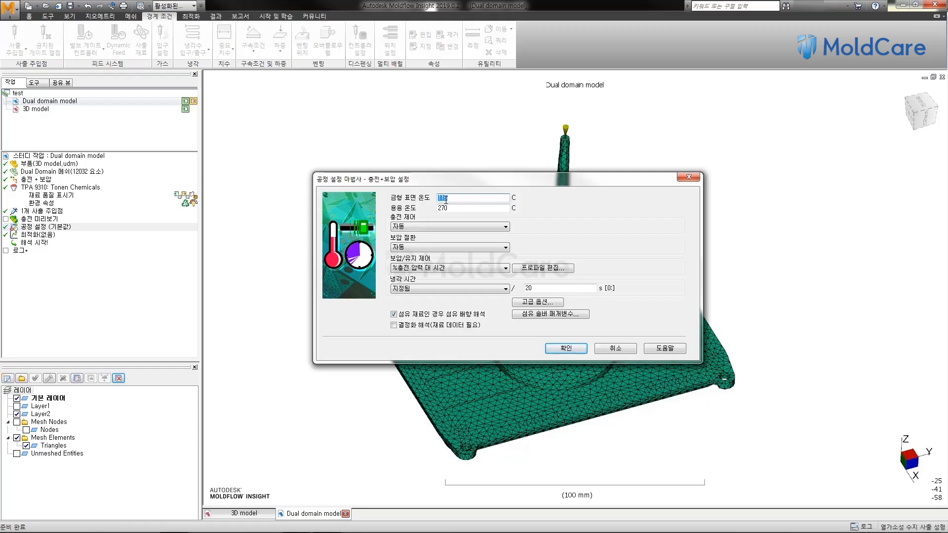
drag(493, 184, 460, 161)
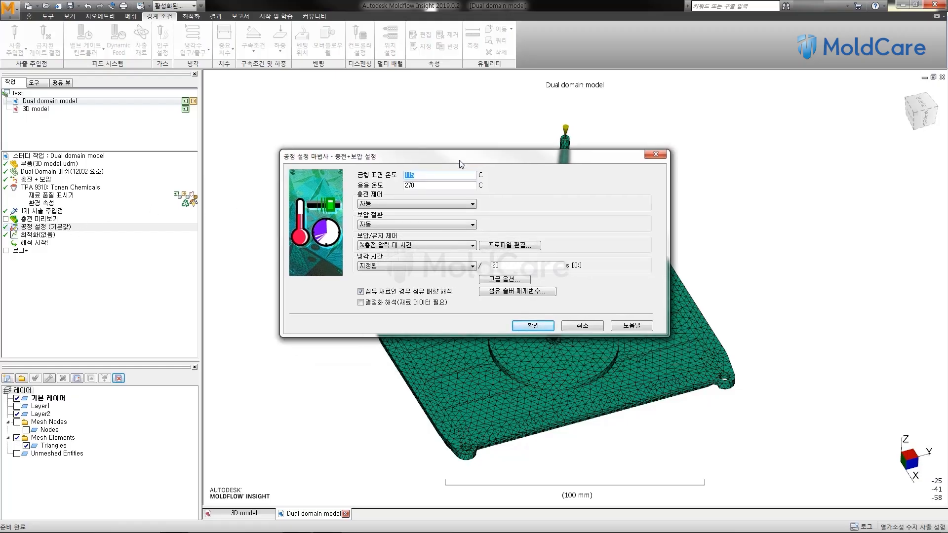
click(440, 184)
click(435, 175)
Step: Try 사출 시간 (injection time) as the filling control and return it to 자동 (automatic)
click(399, 206)
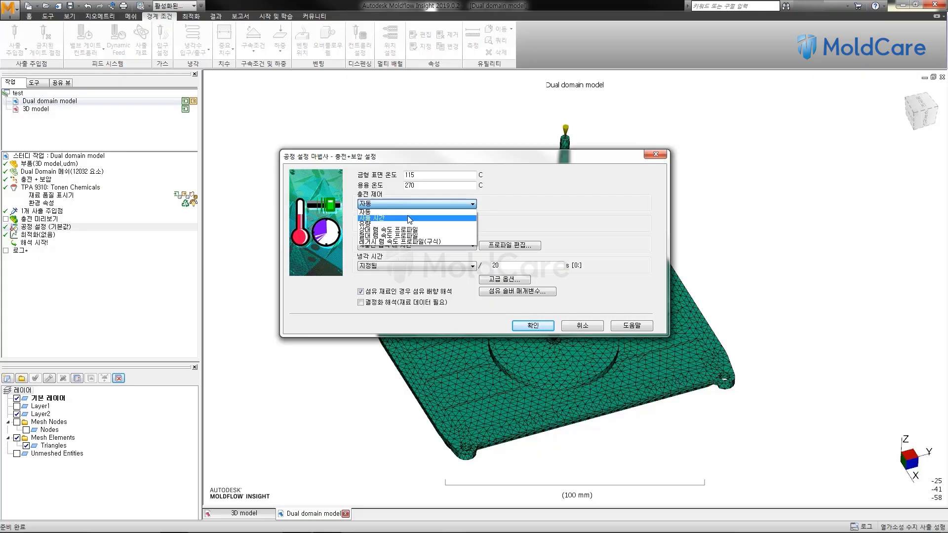
click(409, 212)
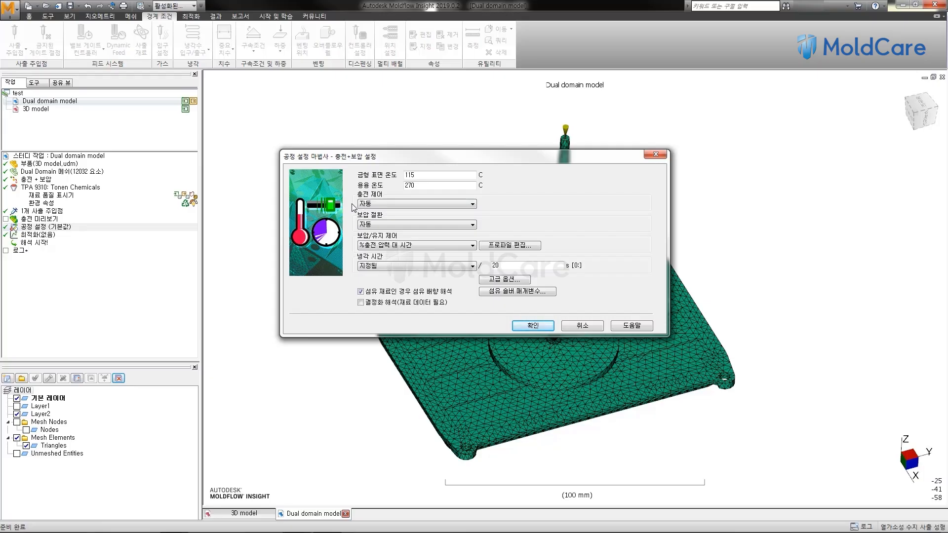
click(387, 205)
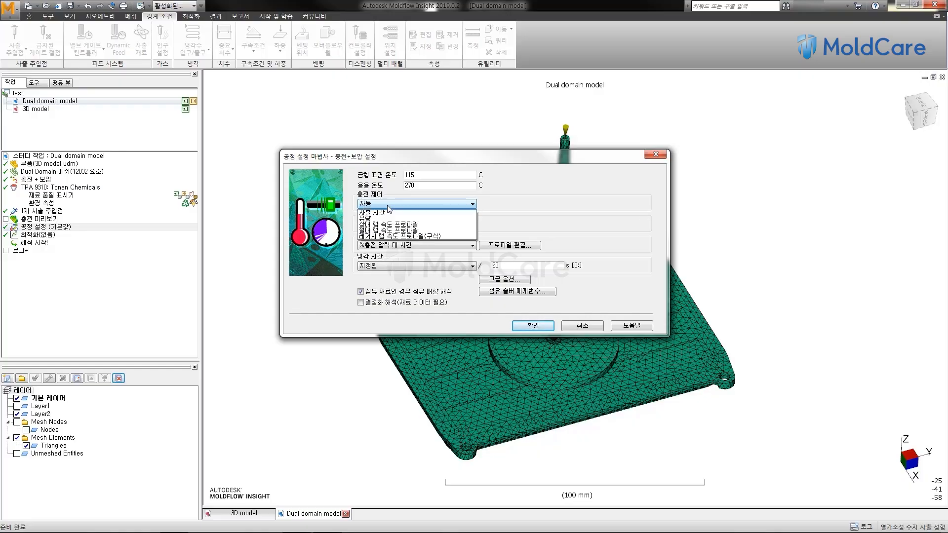
click(386, 218)
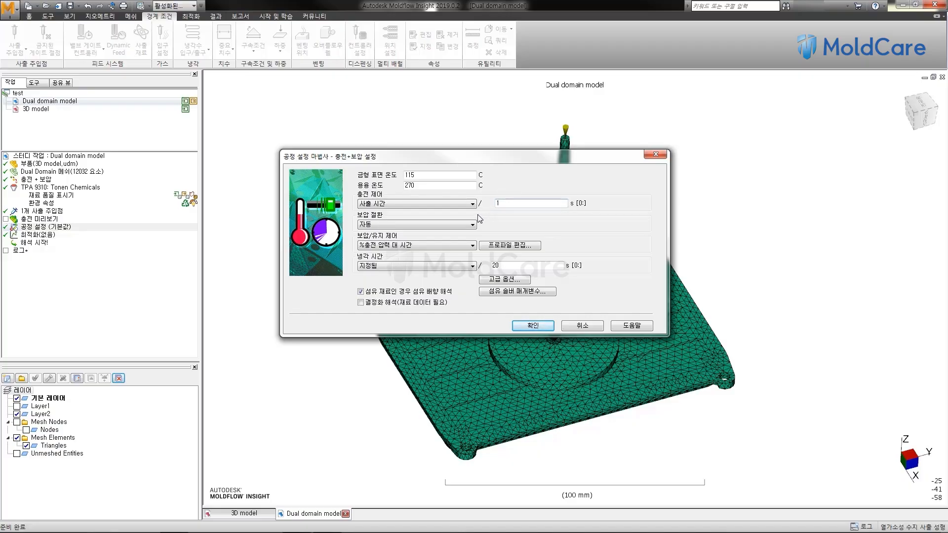
drag(513, 156, 381, 98)
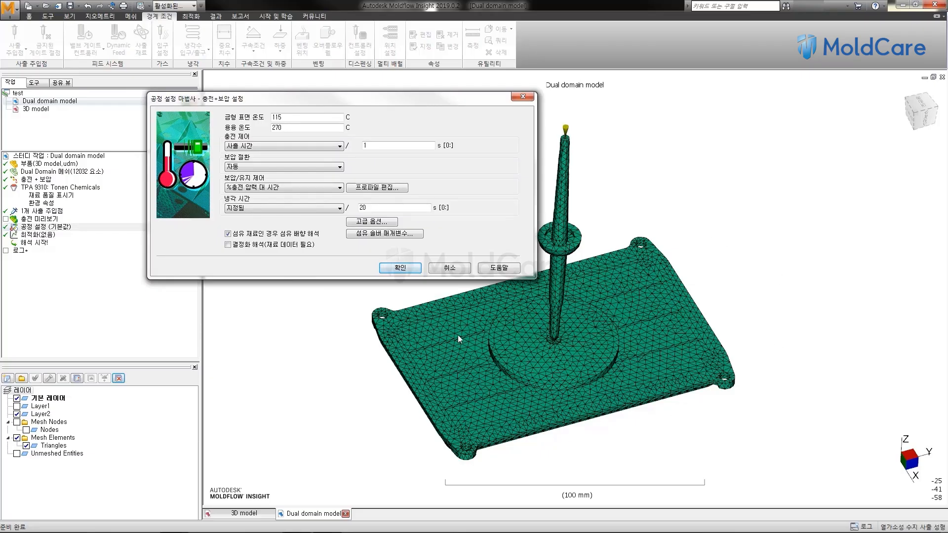
drag(404, 104, 369, 90)
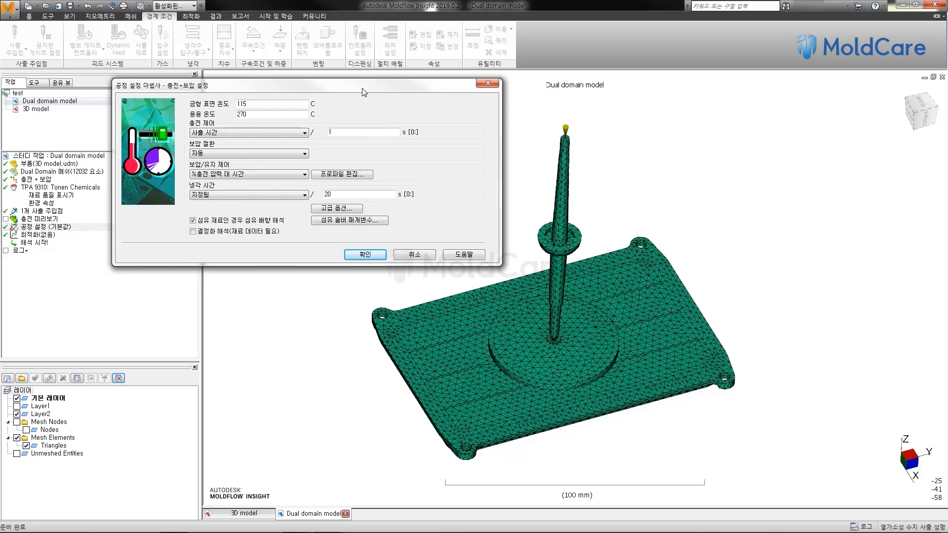
drag(366, 89, 374, 89)
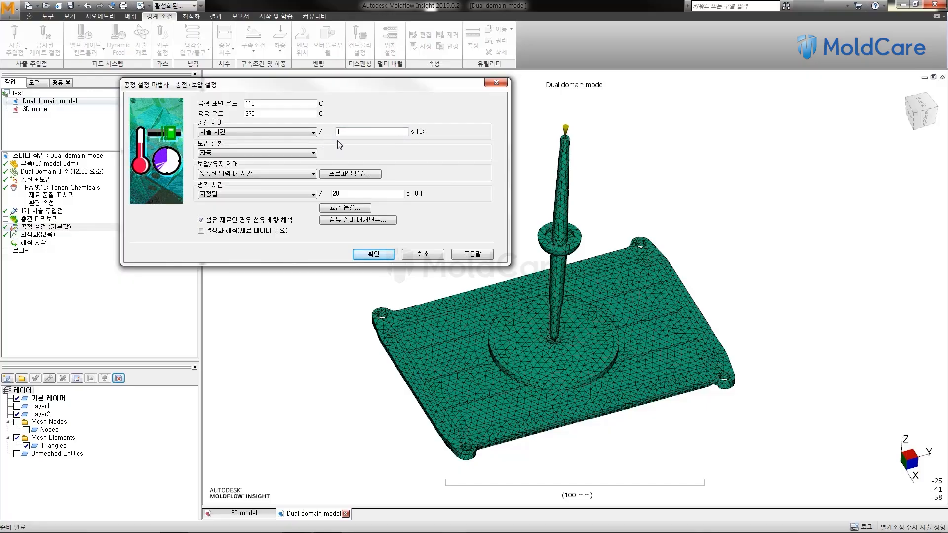
click(287, 133)
click(289, 145)
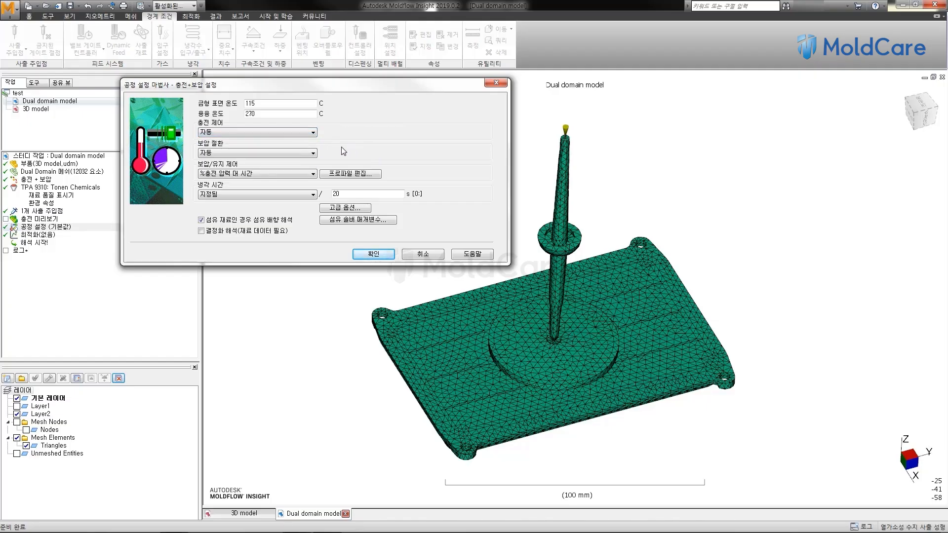
Step: Set the velocity/pressure switchover to %충전 체적에 따름 (by % volume filled) at 95 %
click(310, 154)
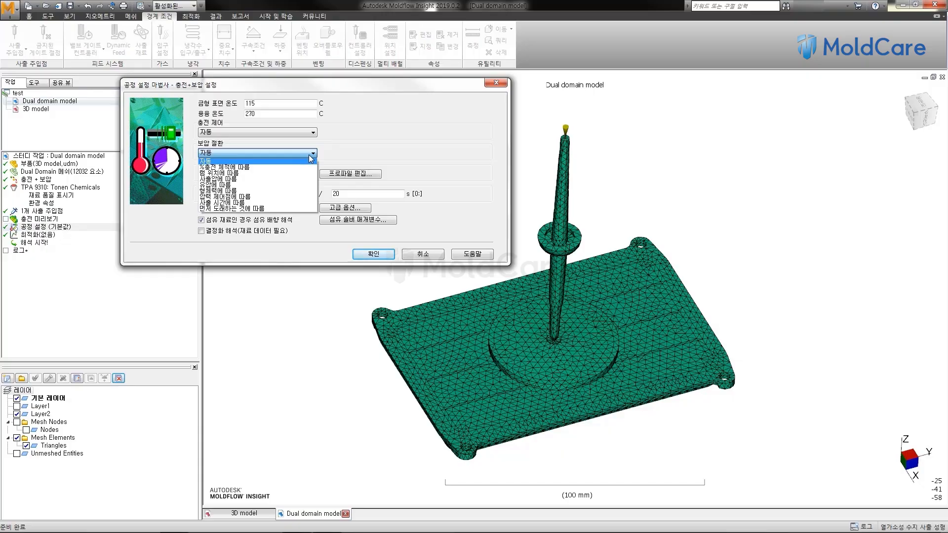
click(299, 168)
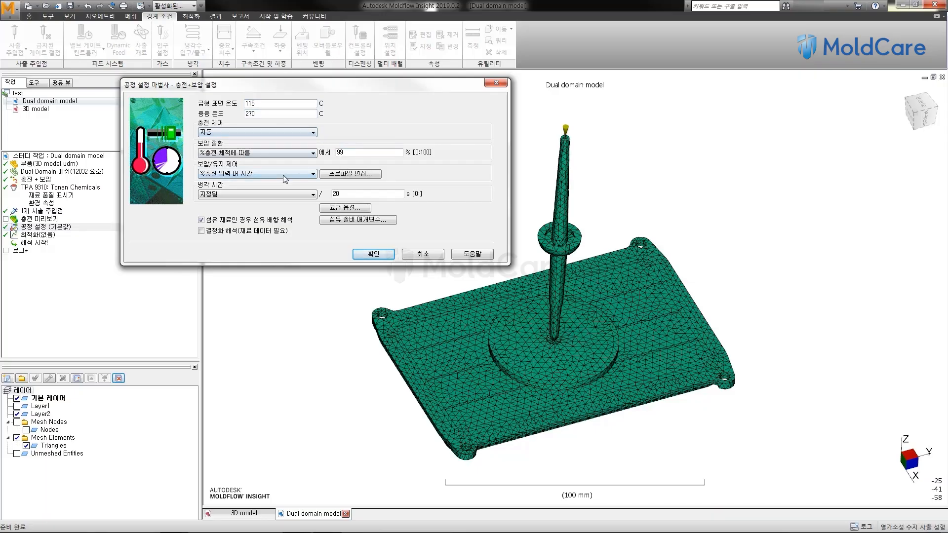
double_click(362, 150)
text(9)
Step: Keep the pack/holding control at %충전 압력 대 시간 and accept its profile of 80 % filling pressure from 0 to 10 s
click(237, 175)
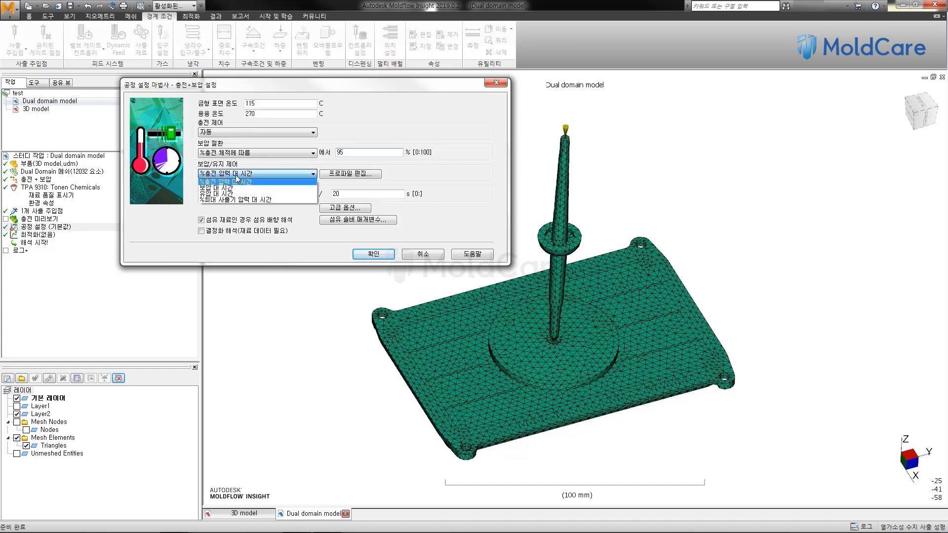
click(268, 183)
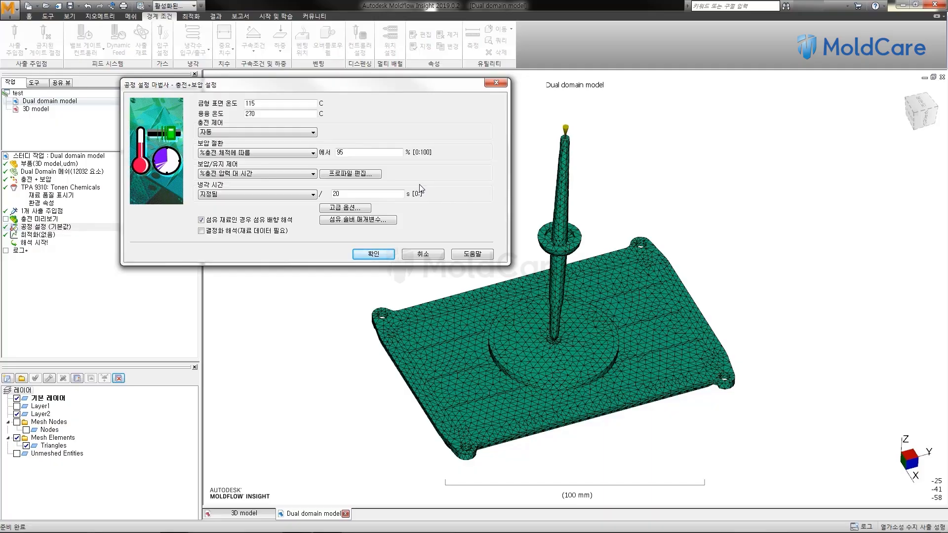
click(374, 176)
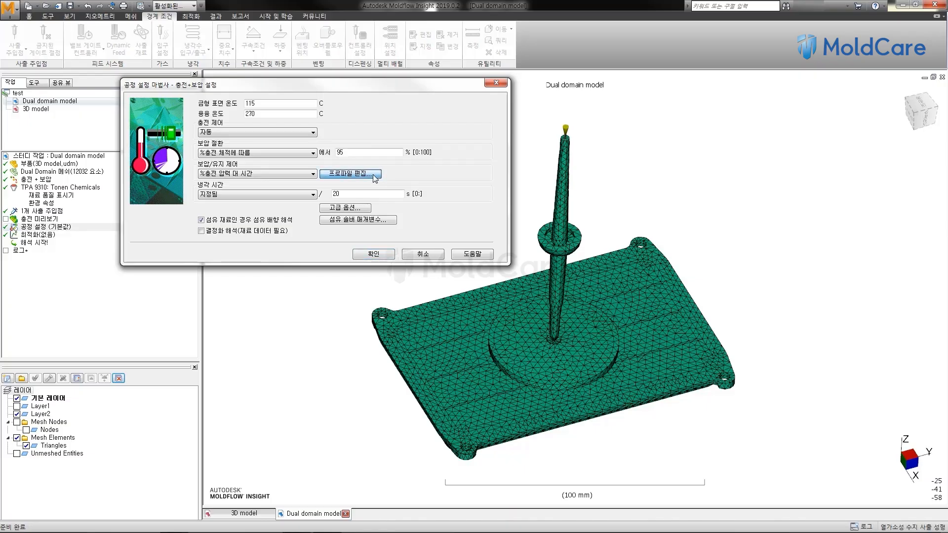
drag(353, 118, 455, 98)
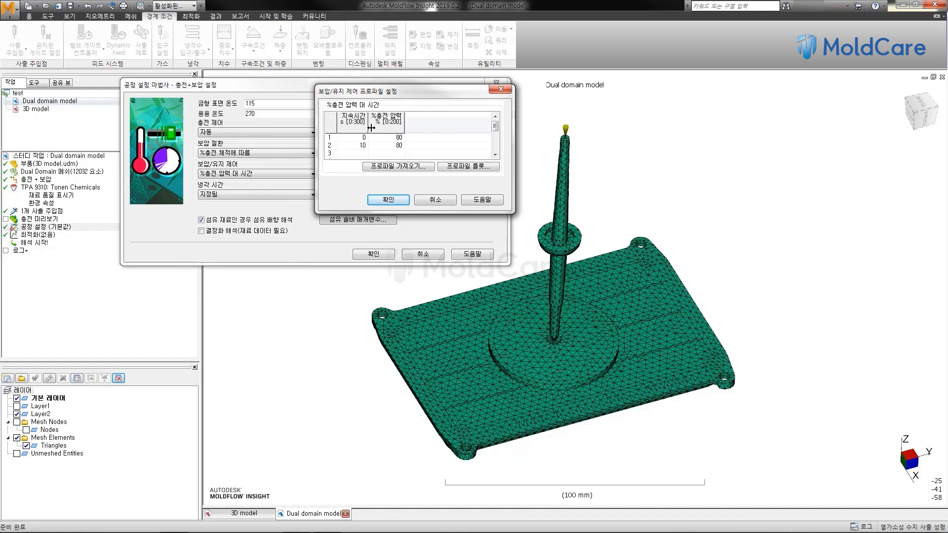
drag(399, 93, 492, 101)
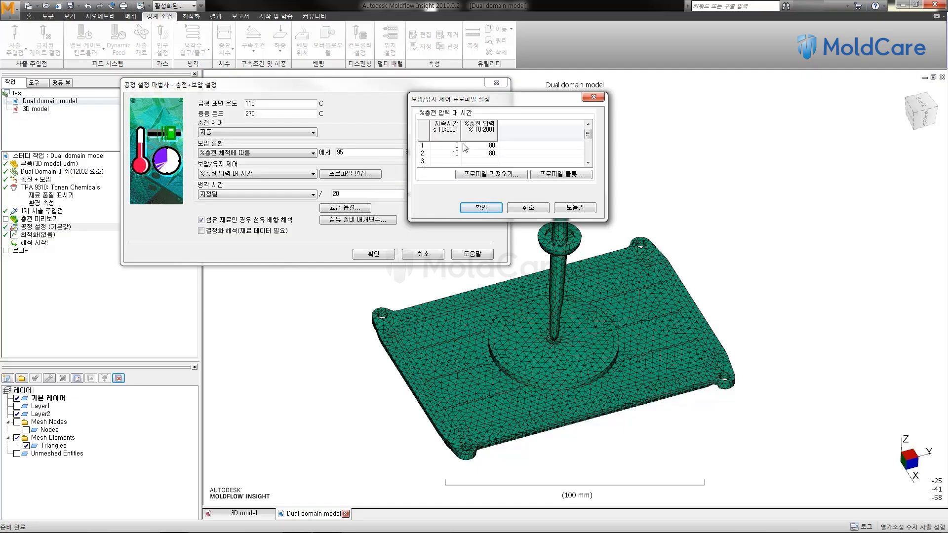
click(481, 208)
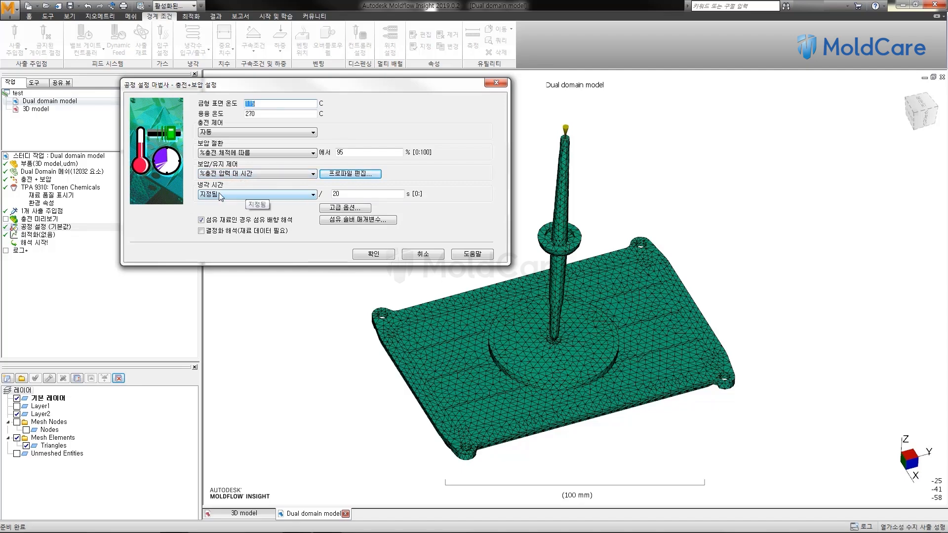
Step: Keep the cooling time option at 지정됨 (specified) with a time of 20 s
click(293, 196)
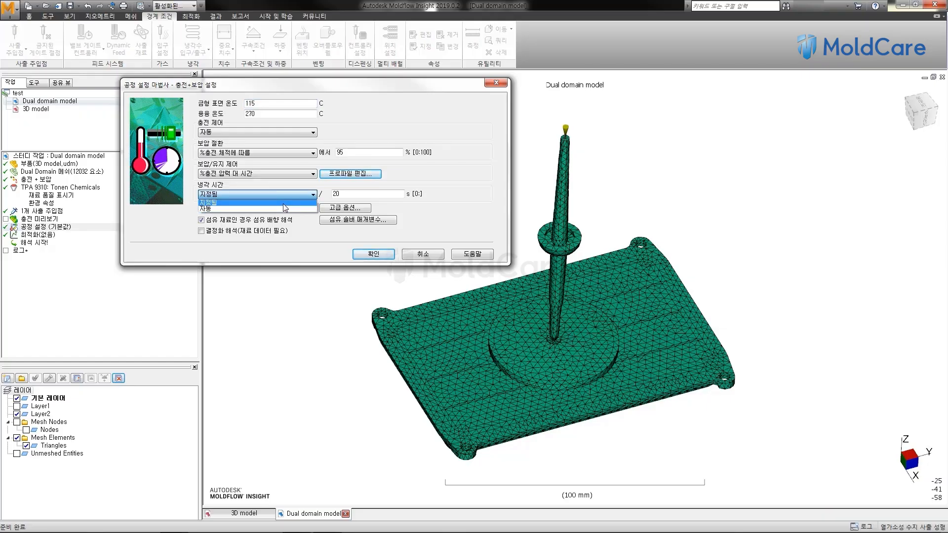
click(283, 204)
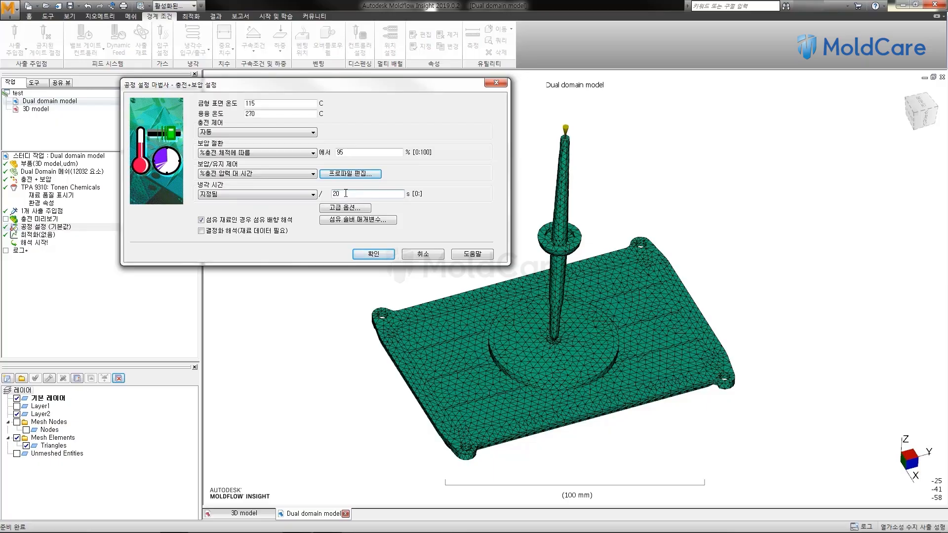
click(362, 192)
click(347, 194)
Step: Toggle the fiber orientation analysis option for fiber materials off and back on, and accept the process settings
click(228, 220)
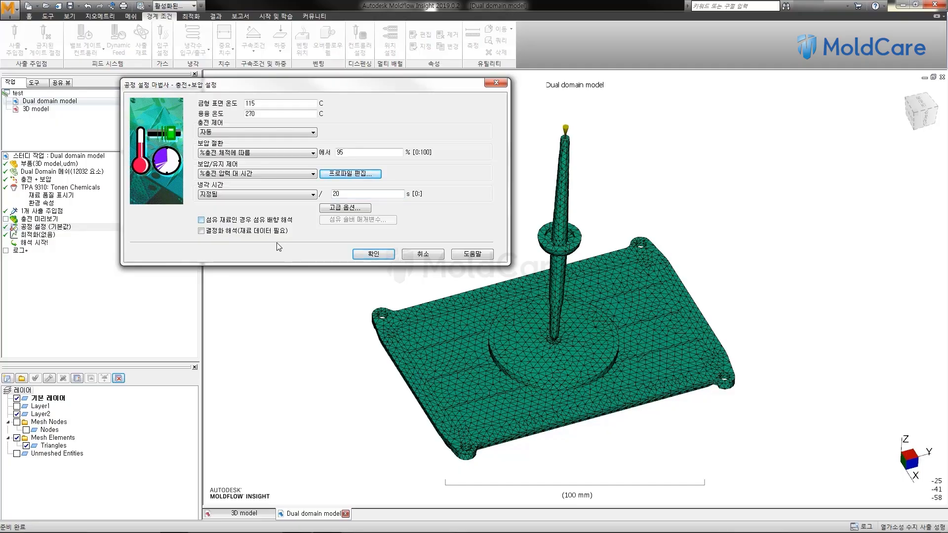
click(252, 221)
click(365, 254)
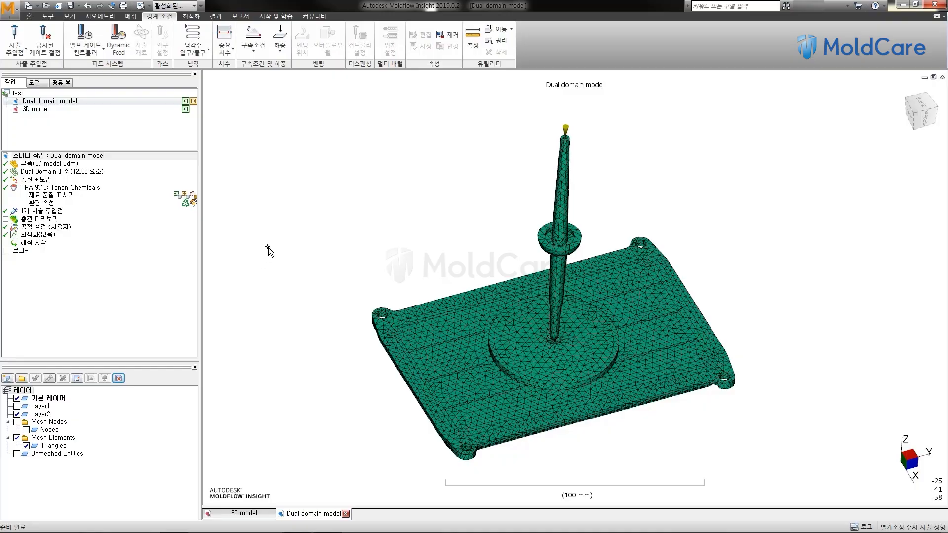
Step: Start the fill + pack analysis of the Dual domain model study and accept the analysis type selection
middle_drag(436, 179, 396, 158)
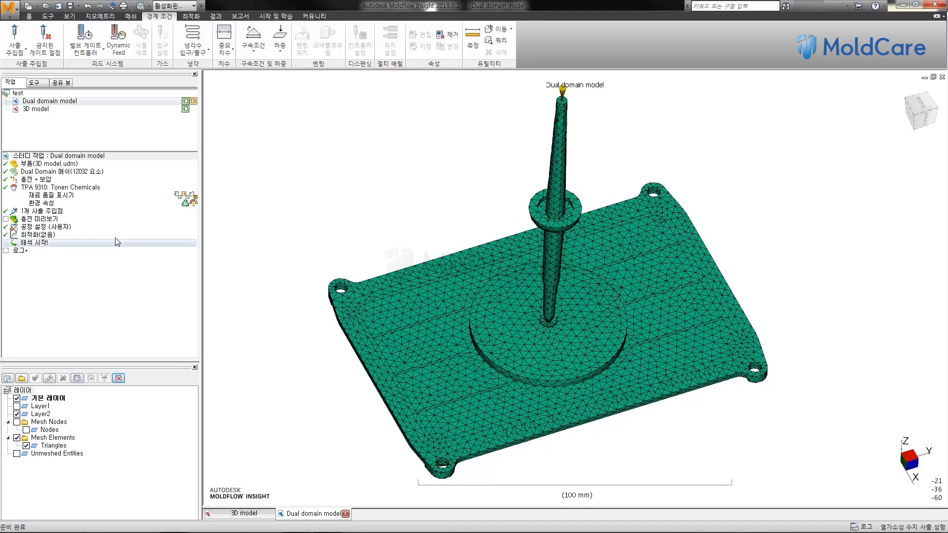
double_click(40, 244)
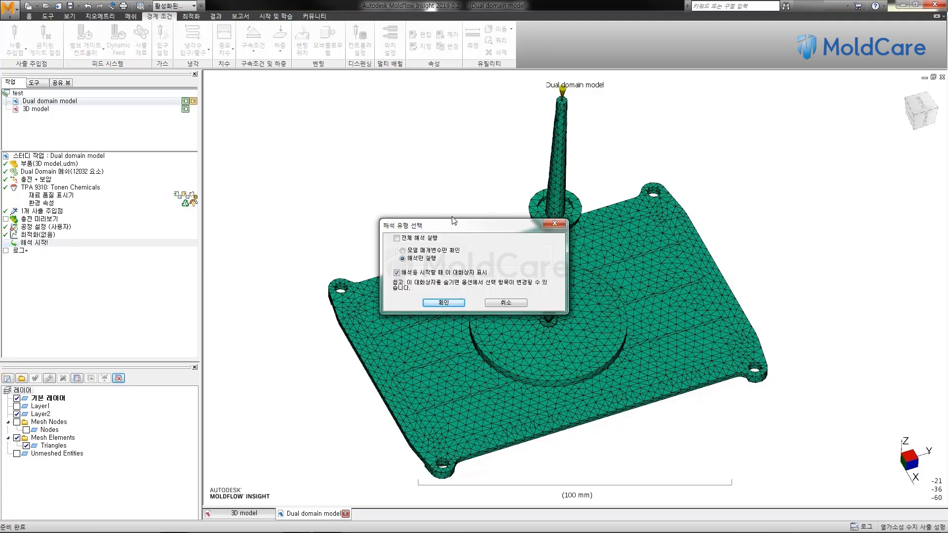
drag(453, 225, 441, 207)
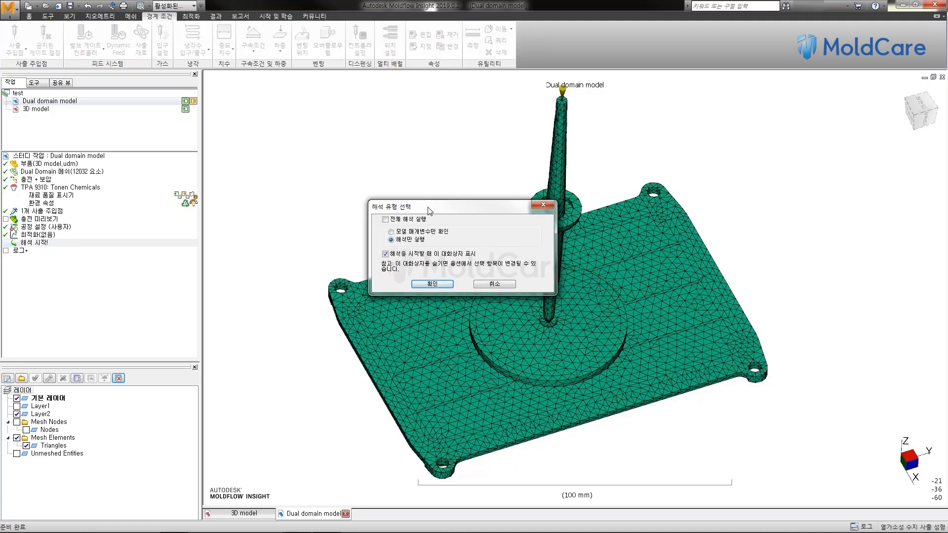
click(386, 219)
click(386, 219)
click(428, 285)
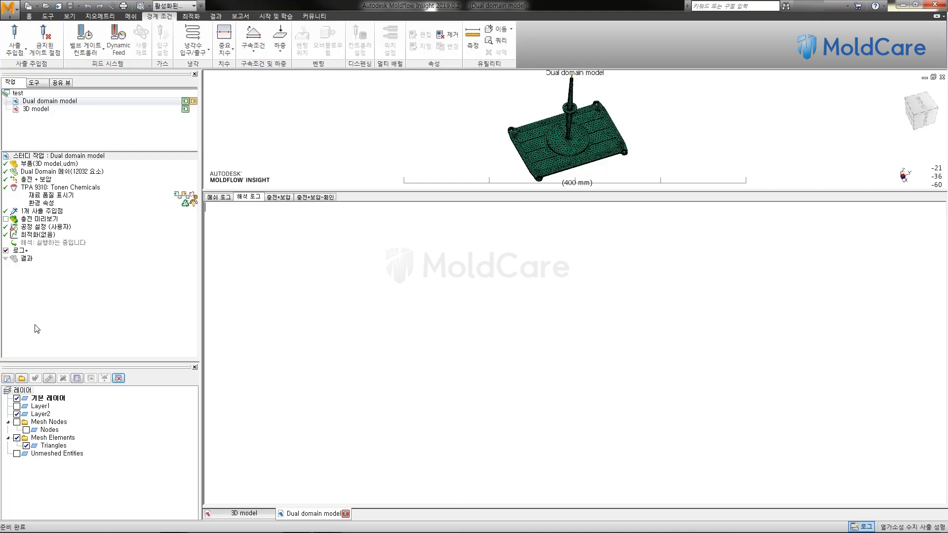
Step: Switch to the 3D model study and go over its material, injection location and process settings tasks
click(244, 514)
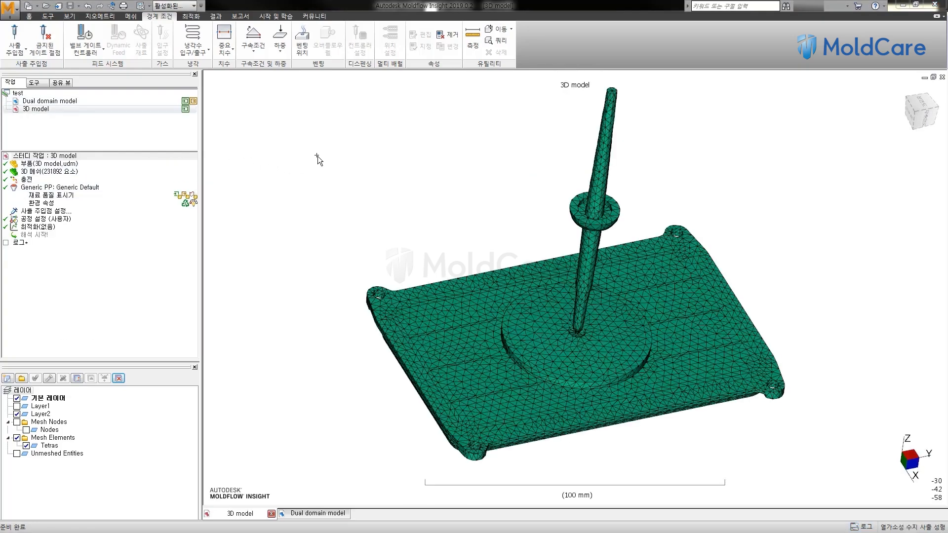
middle_drag(318, 157, 307, 159)
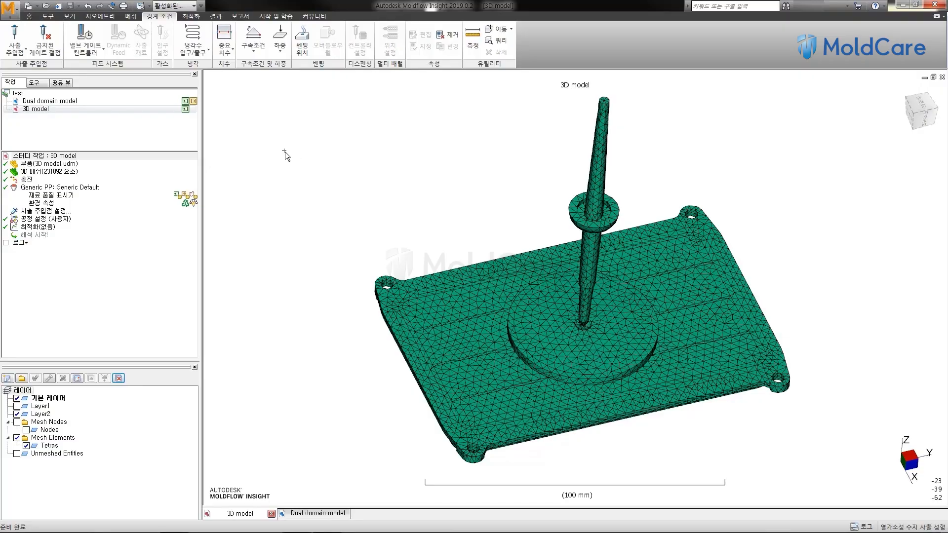
click(29, 16)
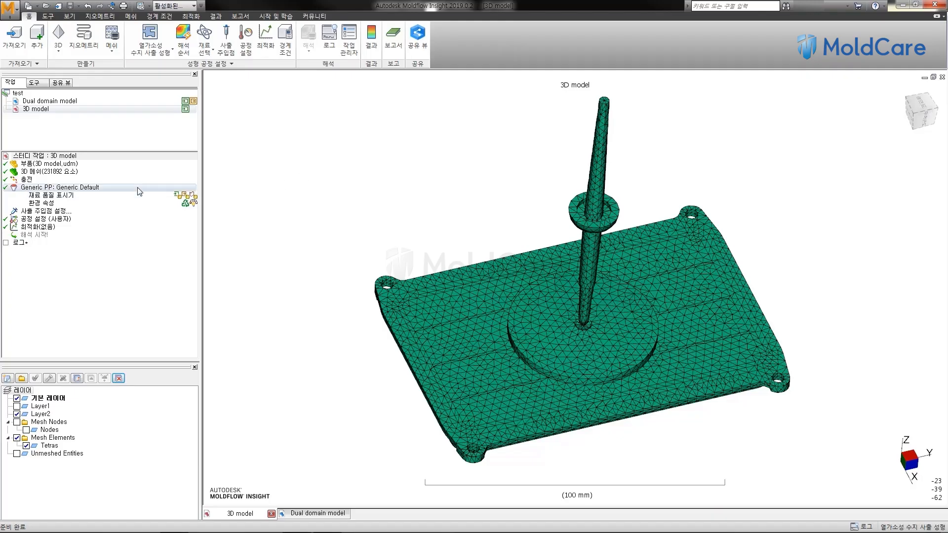
click(48, 190)
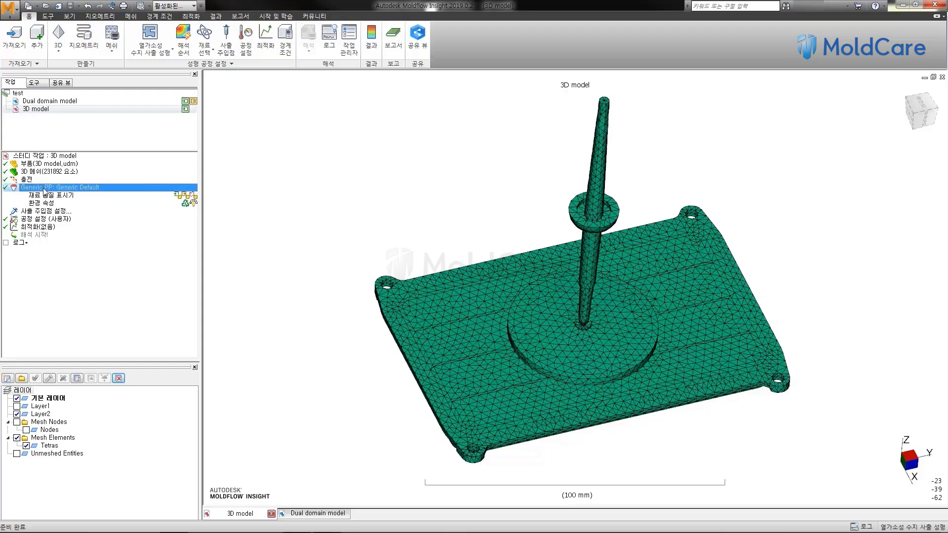
click(53, 211)
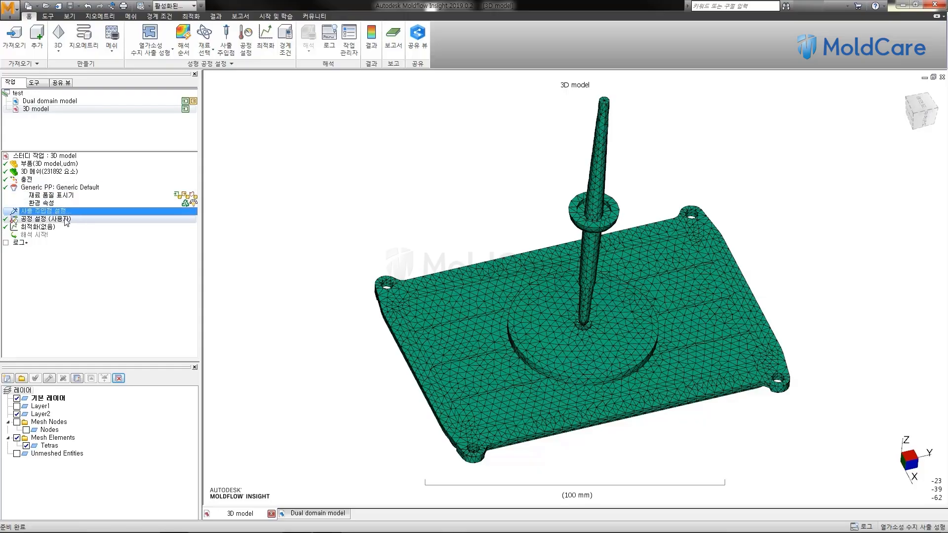
click(64, 221)
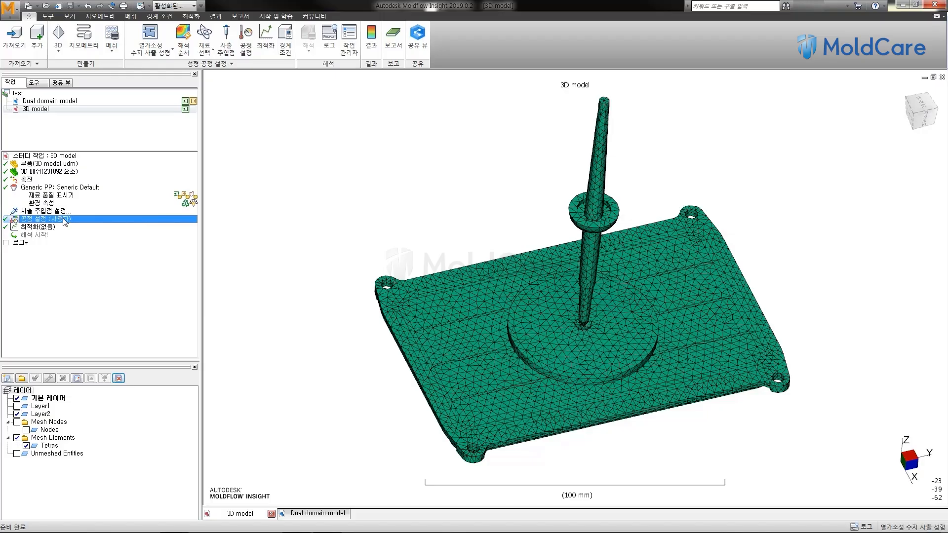
Step: Set the analysis sequence of the 3D model study to 충전 + 보압 (fill + pack)
click(42, 235)
click(28, 180)
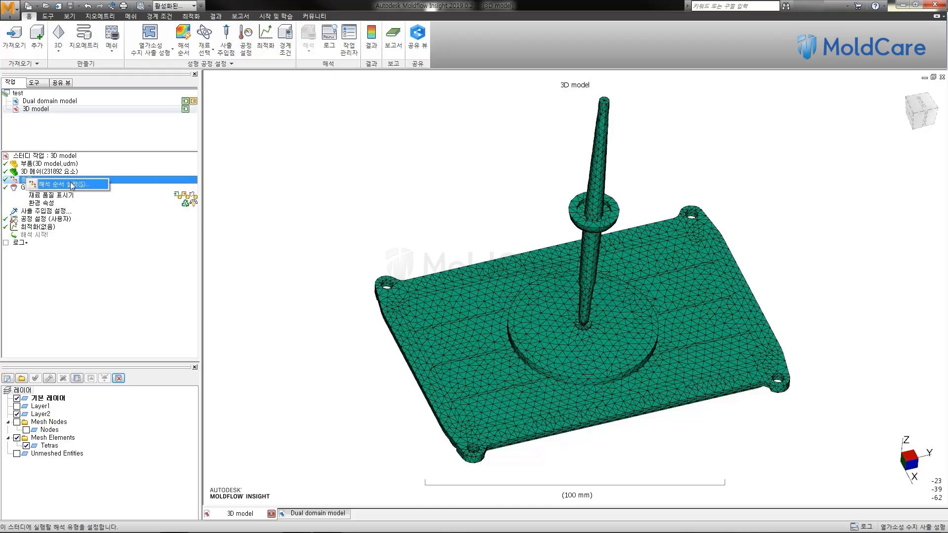
double_click(27, 181)
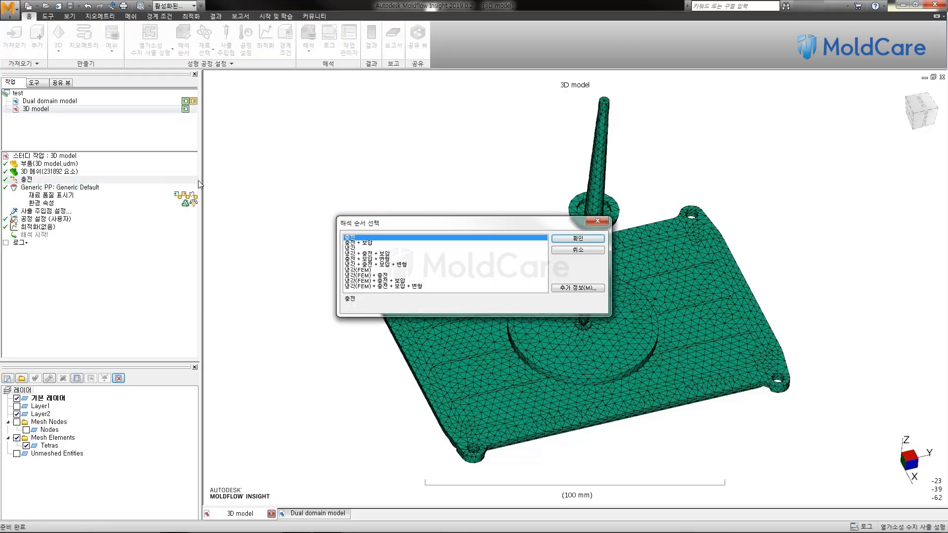
click(362, 243)
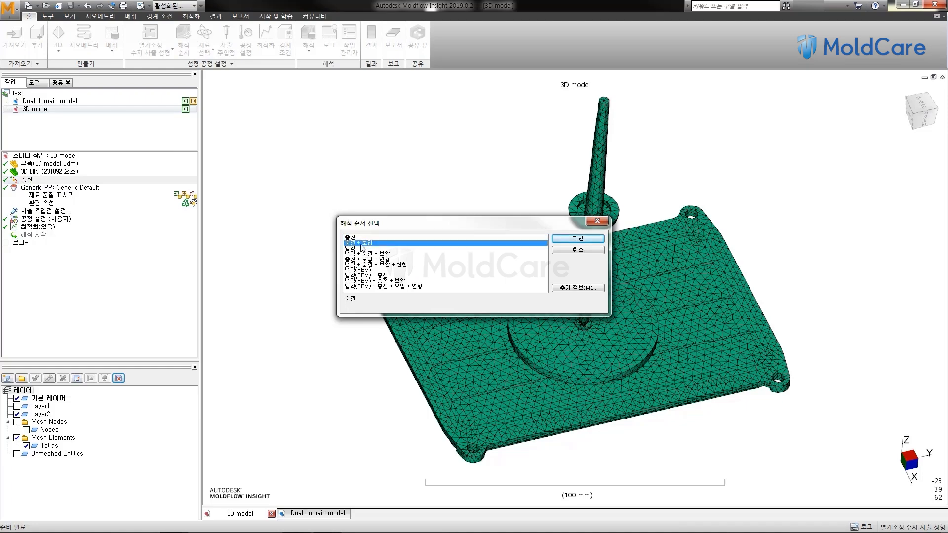
click(577, 239)
Step: Search the material database for PP materials using the resin type (수지 종류) criterion
right_click(87, 188)
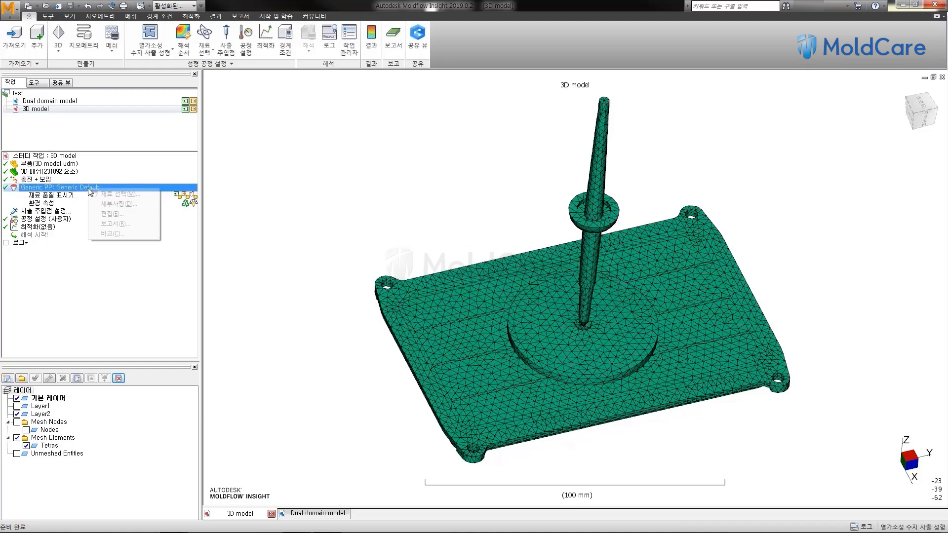
click(125, 195)
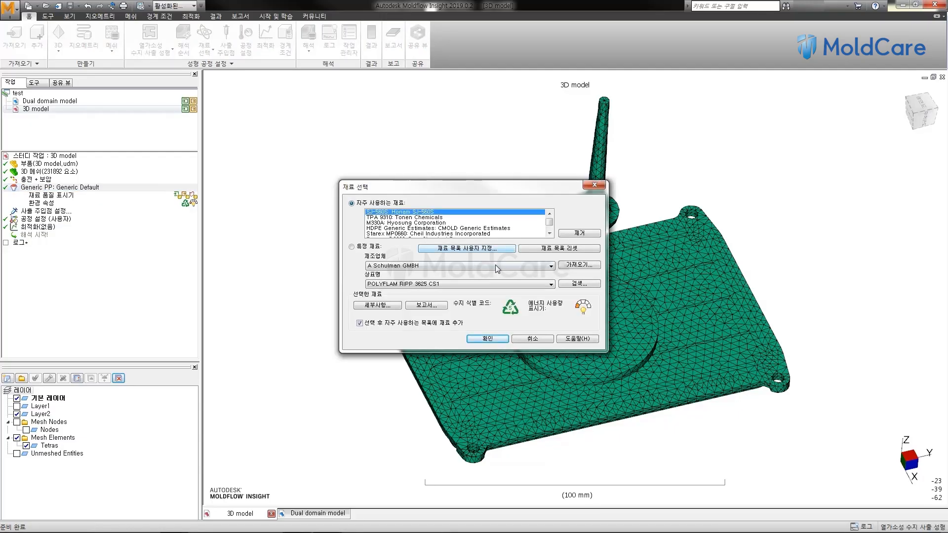
click(573, 284)
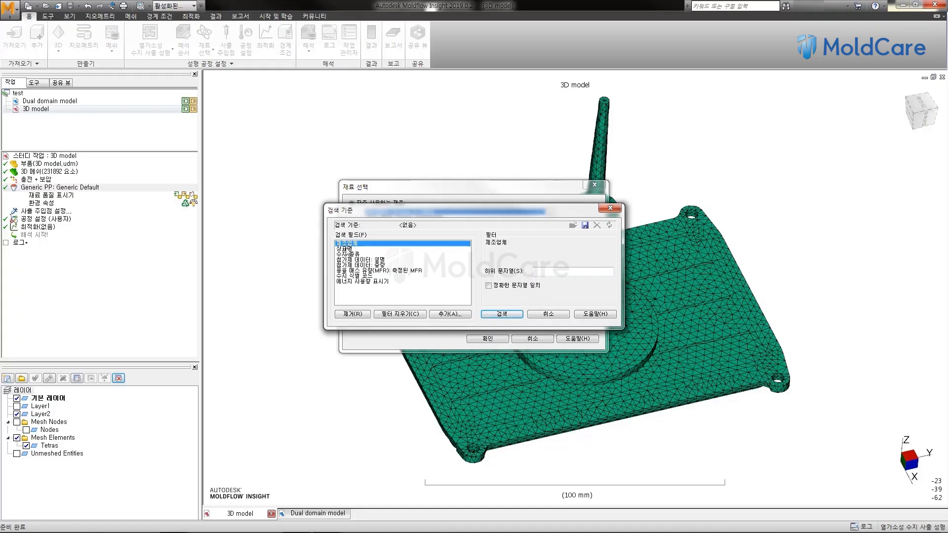
click(345, 249)
click(351, 254)
click(548, 270)
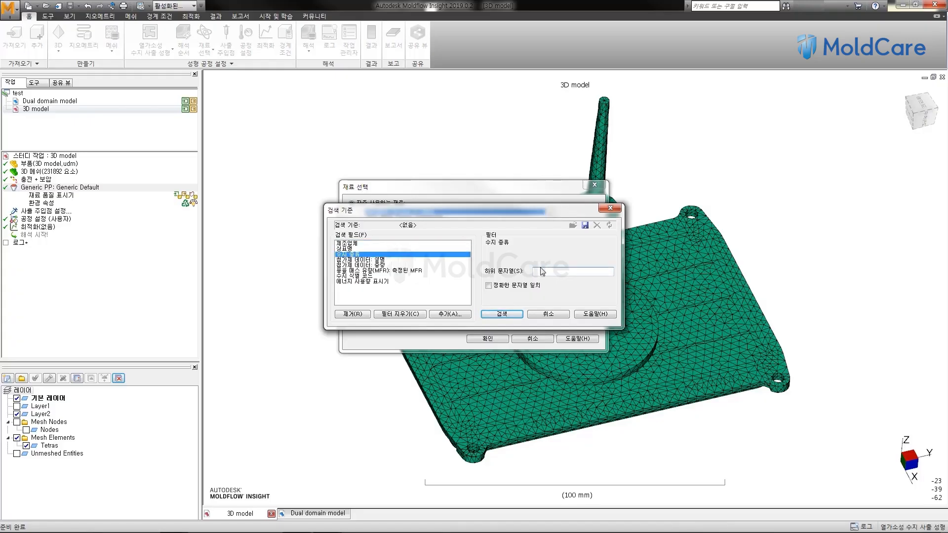
click(509, 315)
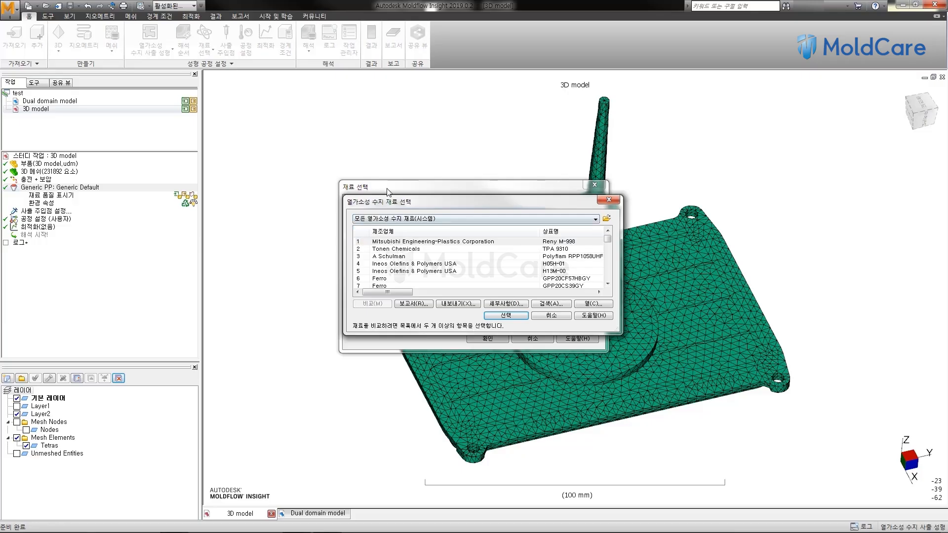
Step: Enlarge the material results list and assign Lotte Chemical A-382 as the material of the 3D model study
drag(404, 203, 386, 123)
drag(427, 254, 410, 488)
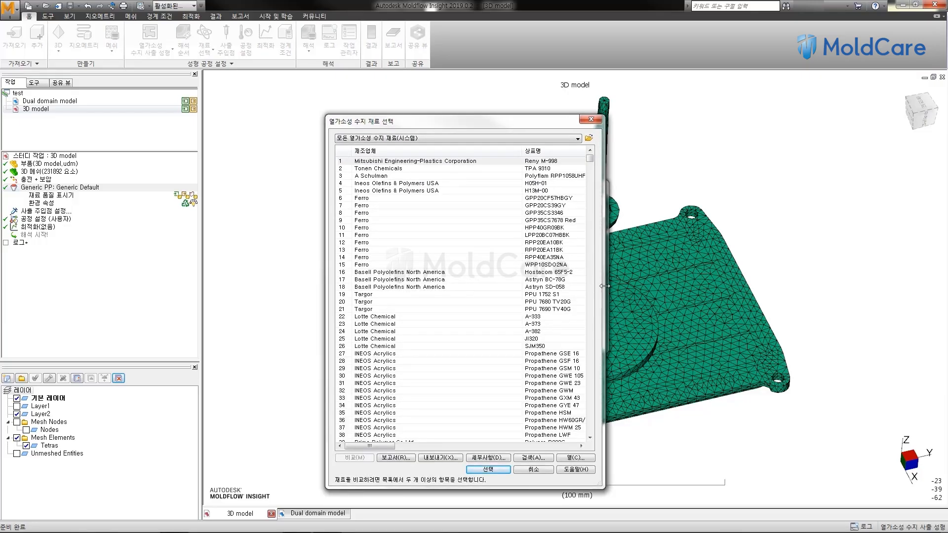
drag(609, 290, 846, 290)
click(446, 258)
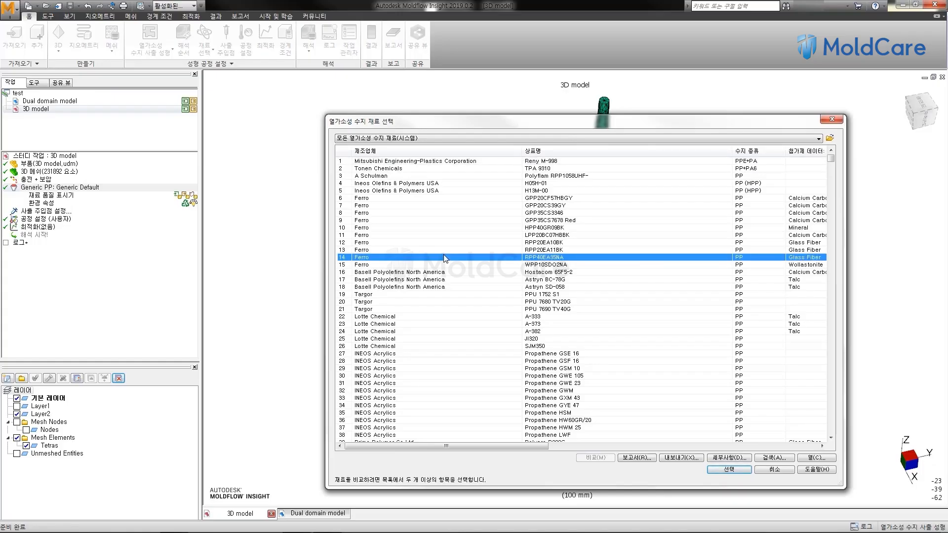
scroll(446, 257, down, 3)
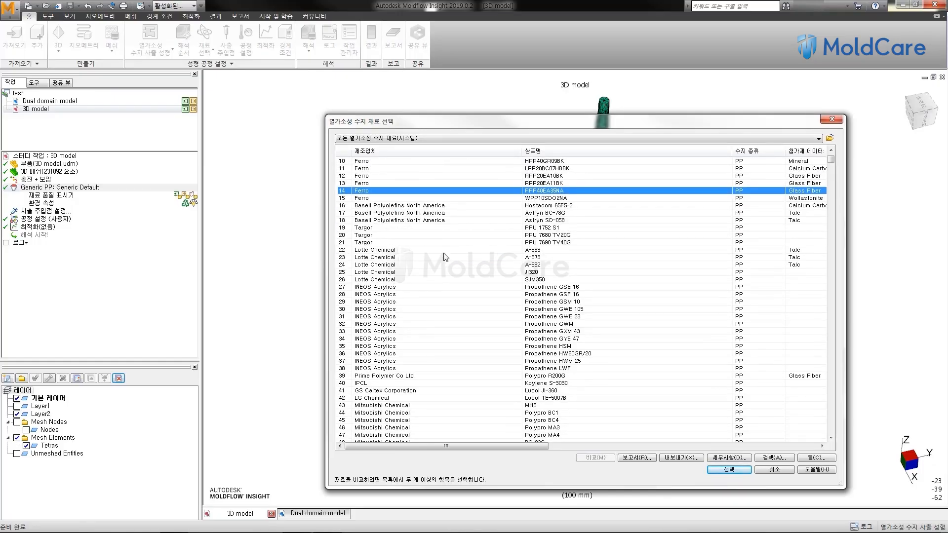
scroll(446, 257, down, 1)
click(423, 251)
click(398, 242)
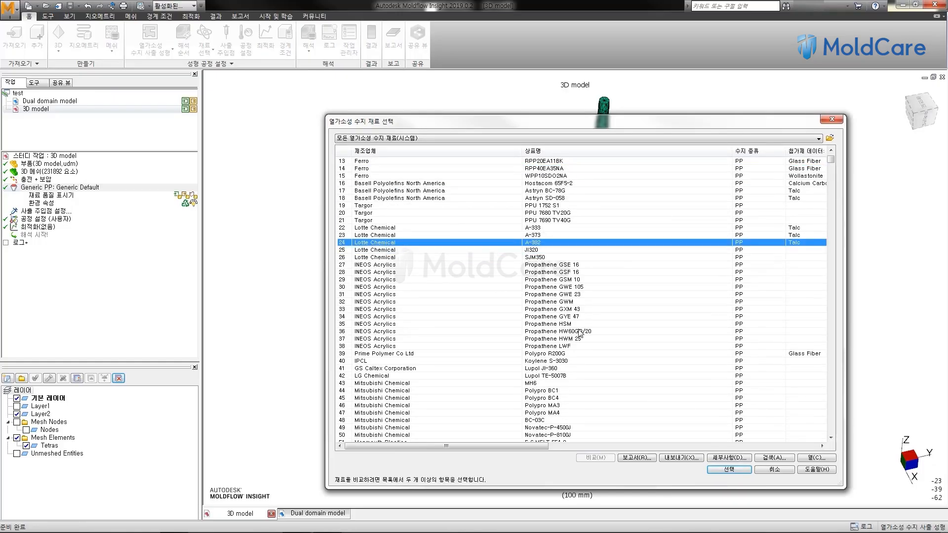
click(729, 470)
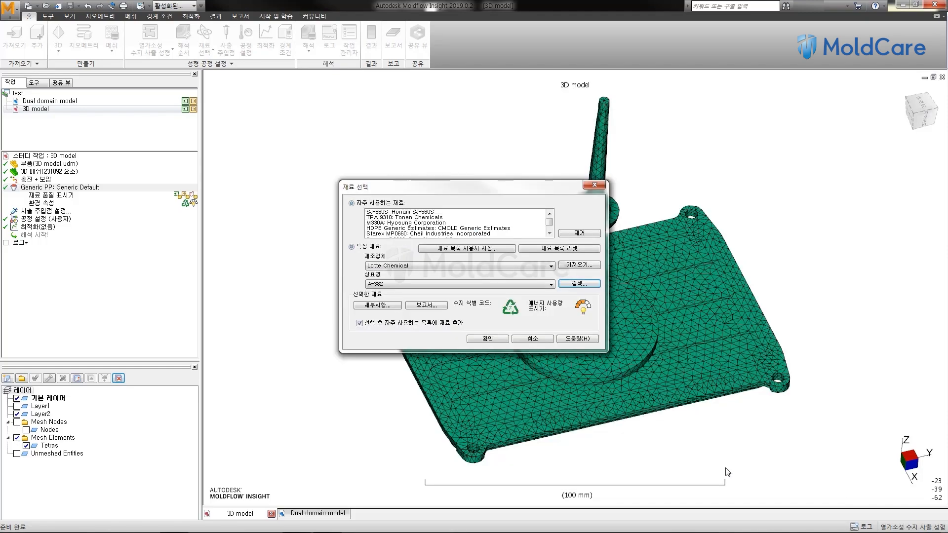
click(479, 339)
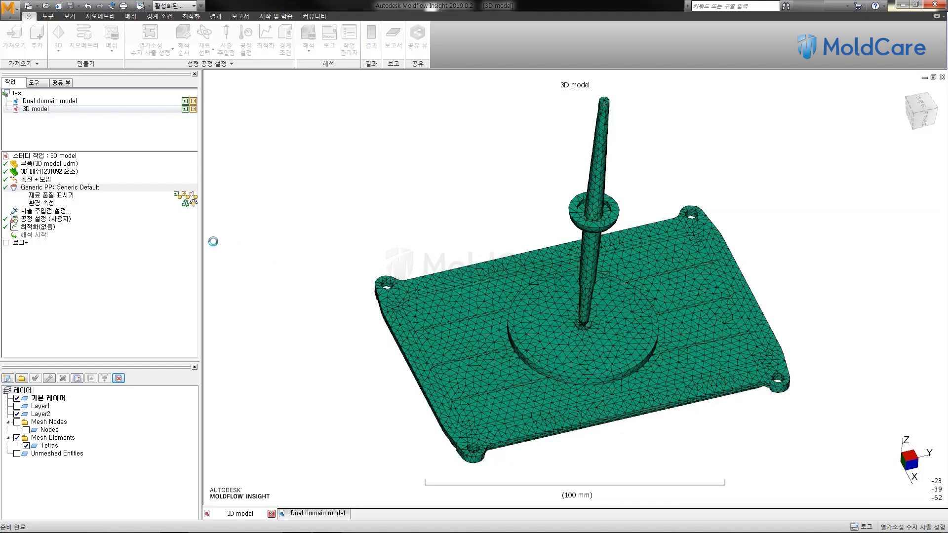
click(59, 190)
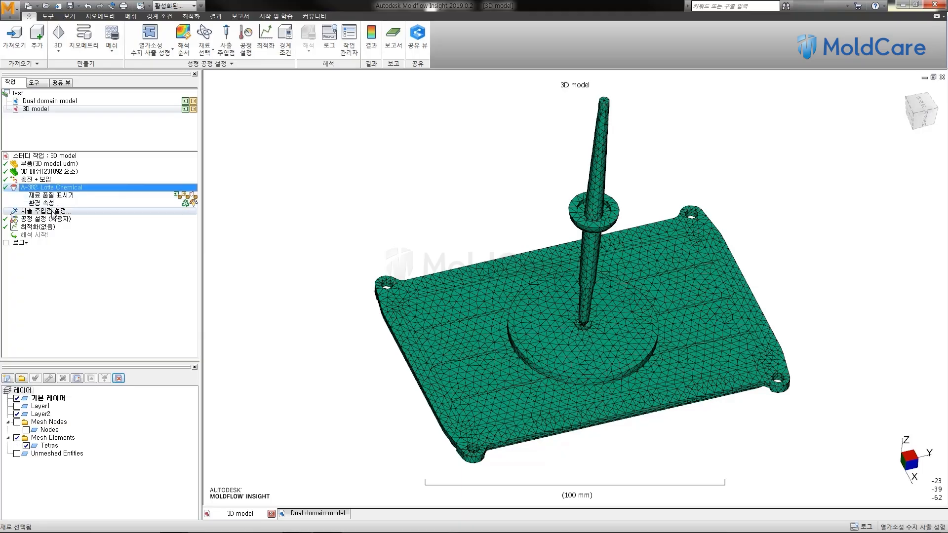
Step: Place one injection location on the tip of the sprue and finish setting injection locations
double_click(53, 212)
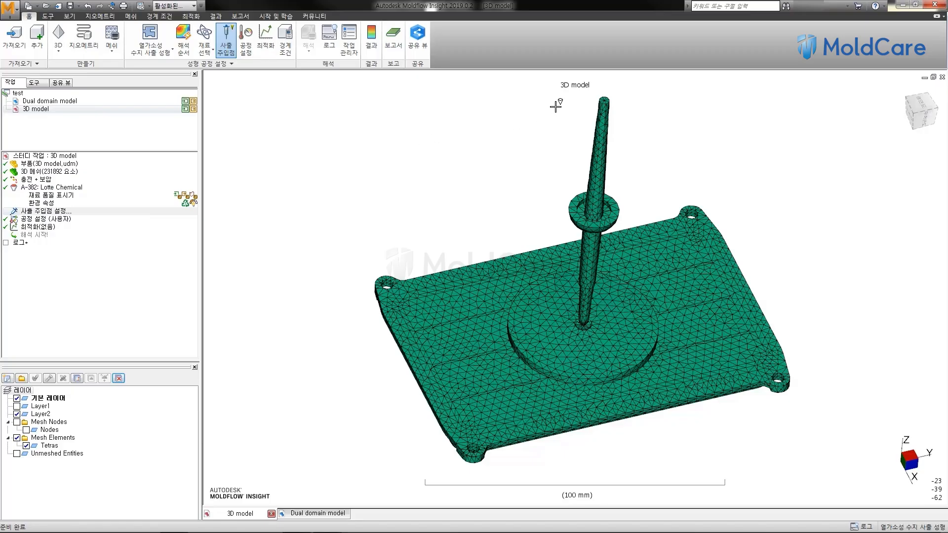
click(605, 99)
middle_drag(551, 129, 518, 163)
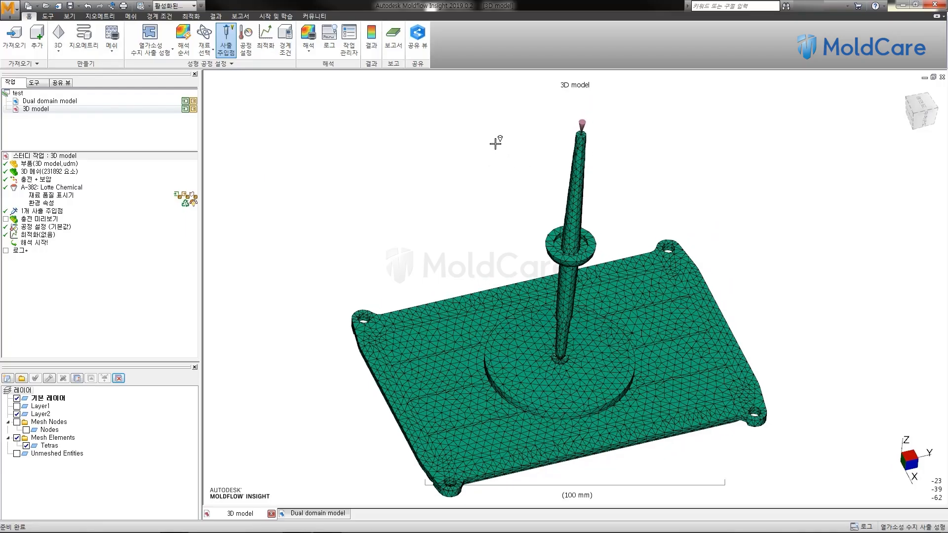
right_click(495, 144)
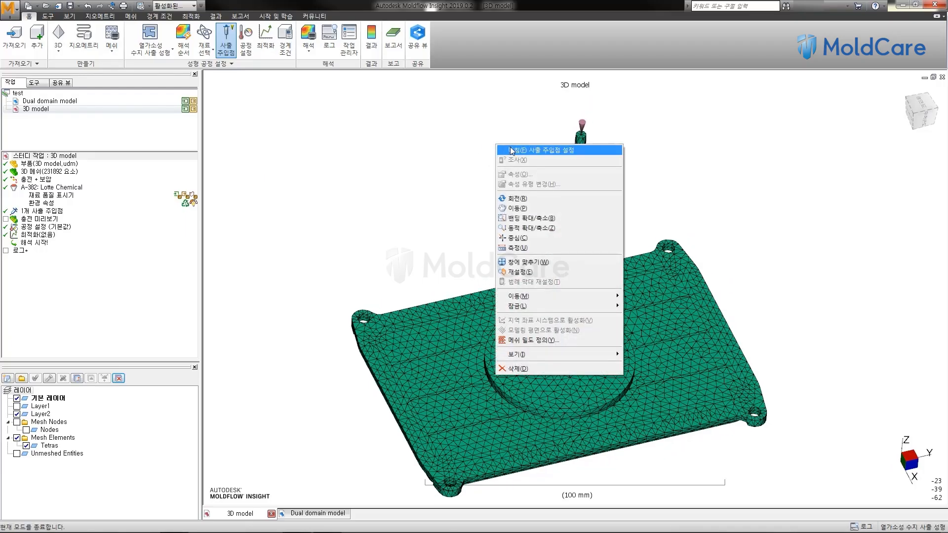
click(547, 151)
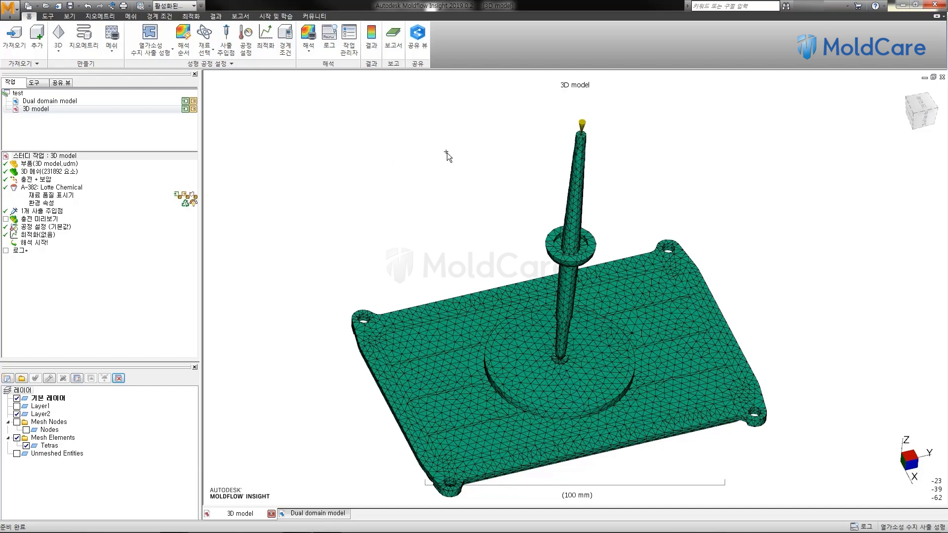
Step: In the process settings, set the filling control to 사출 시간 (injection time) with 1 s
double_click(71, 229)
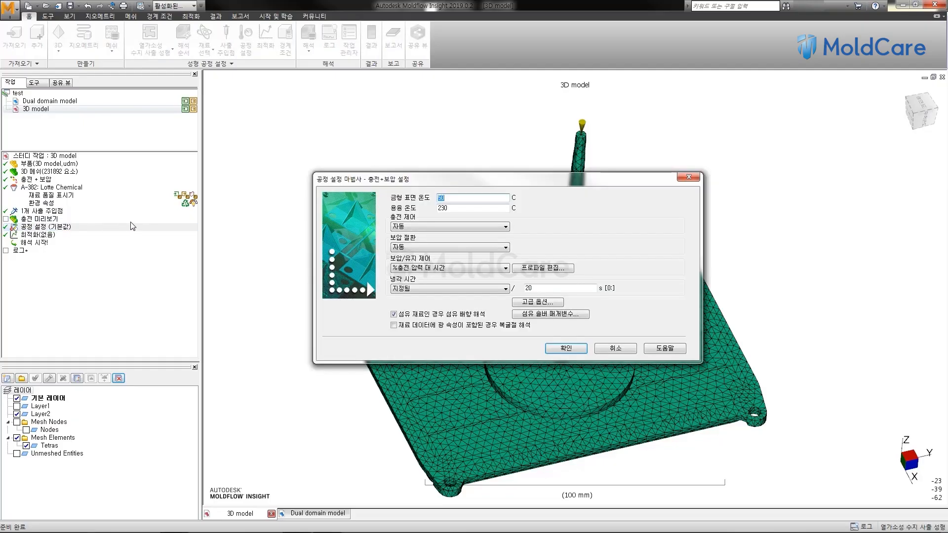
click(472, 208)
click(482, 227)
click(496, 243)
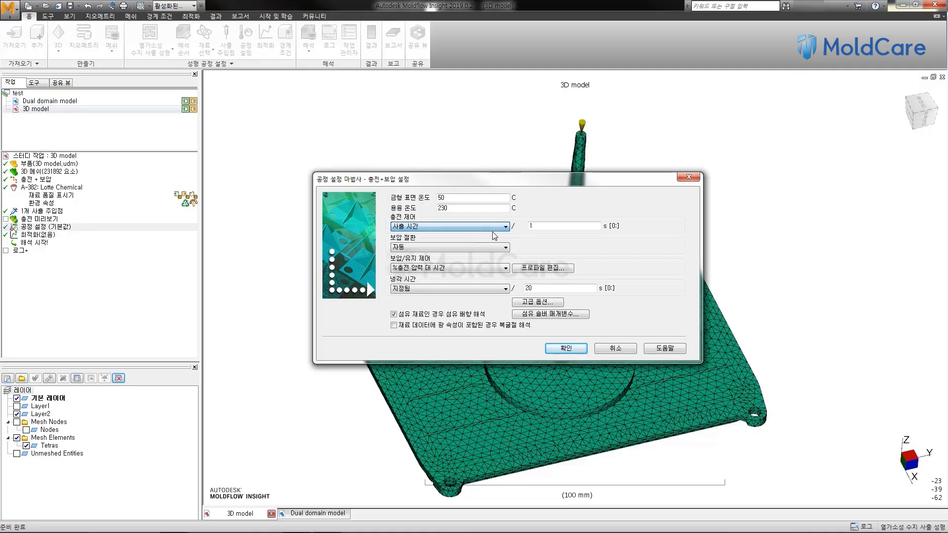
Step: Set the pressure switchover to %충전 체적에 따름 (by % volume filled) at 98% and accept the process settings
click(498, 249)
click(487, 262)
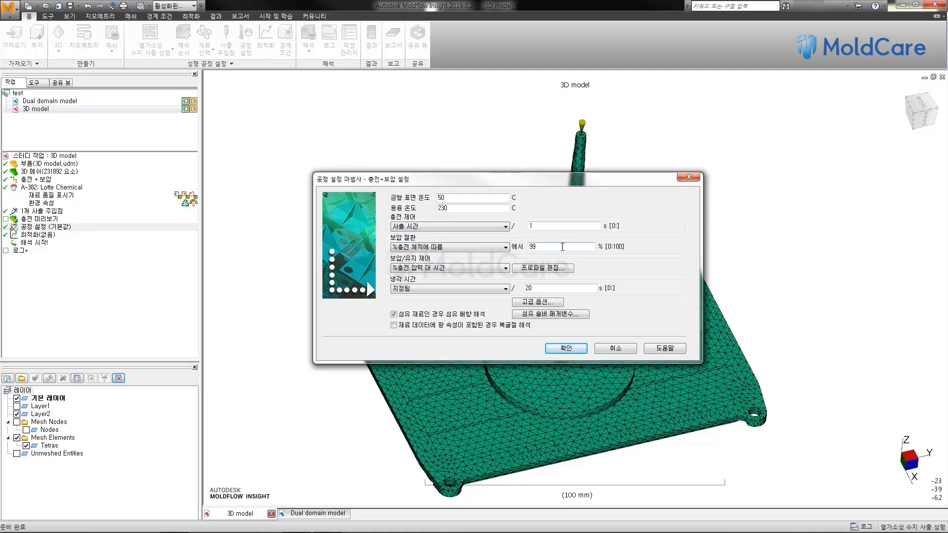
text(98)
click(566, 348)
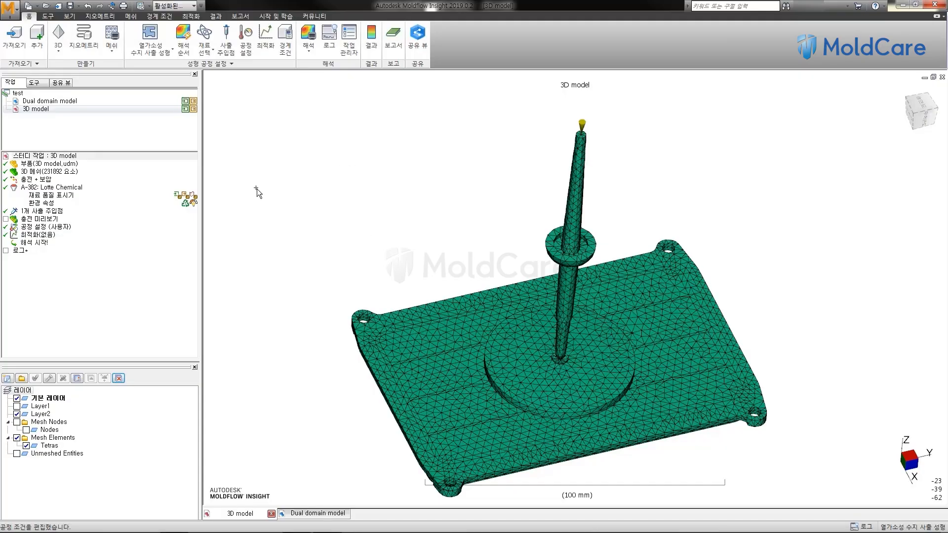
Step: Start the analysis of the 3D model study with 해석만 실행 (analysis only), and dismiss the Dual domain model notice
double_click(32, 243)
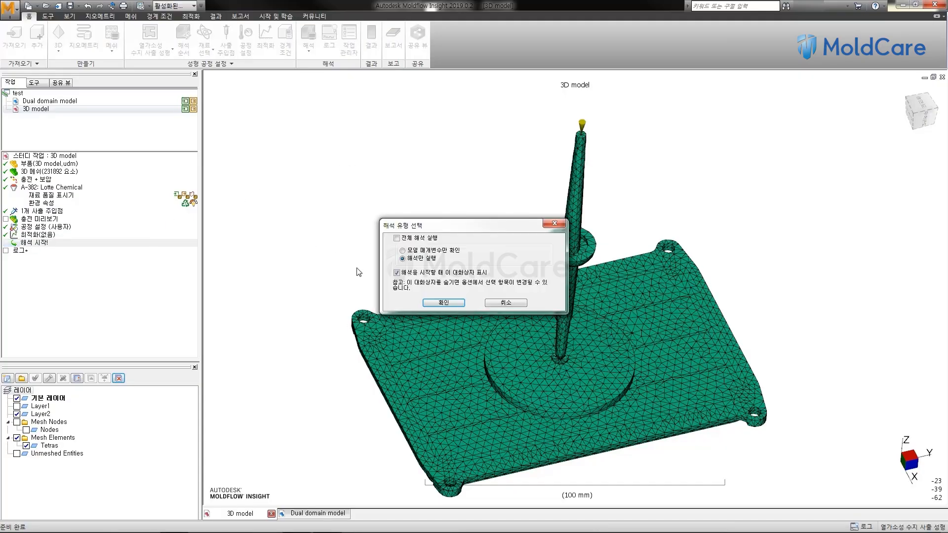
click(451, 304)
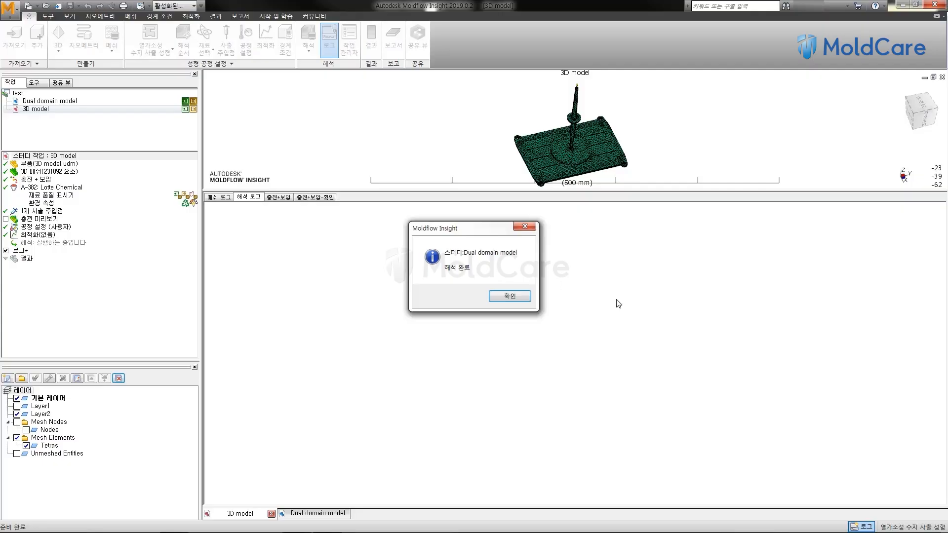
click(508, 297)
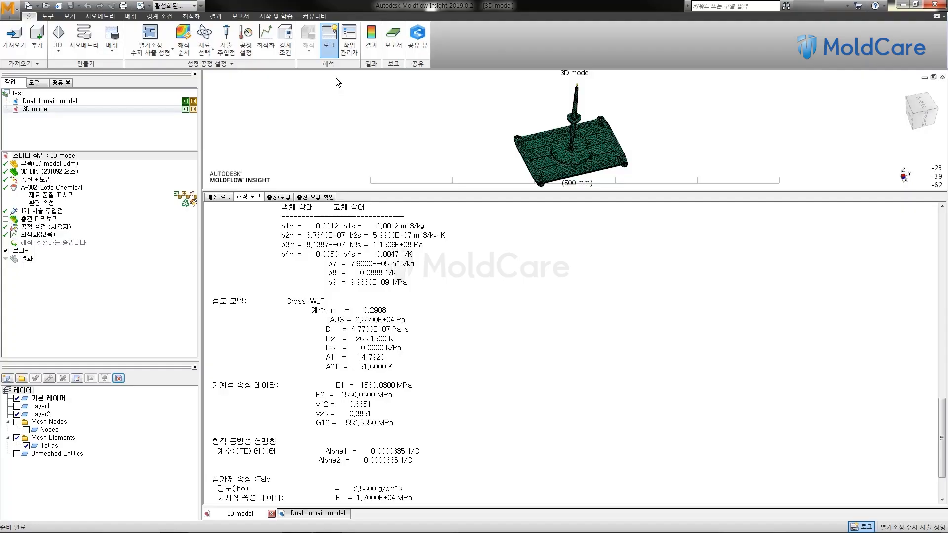
Step: Check the progress of the running 3D model flow job in the Simulation Job Manager
click(352, 53)
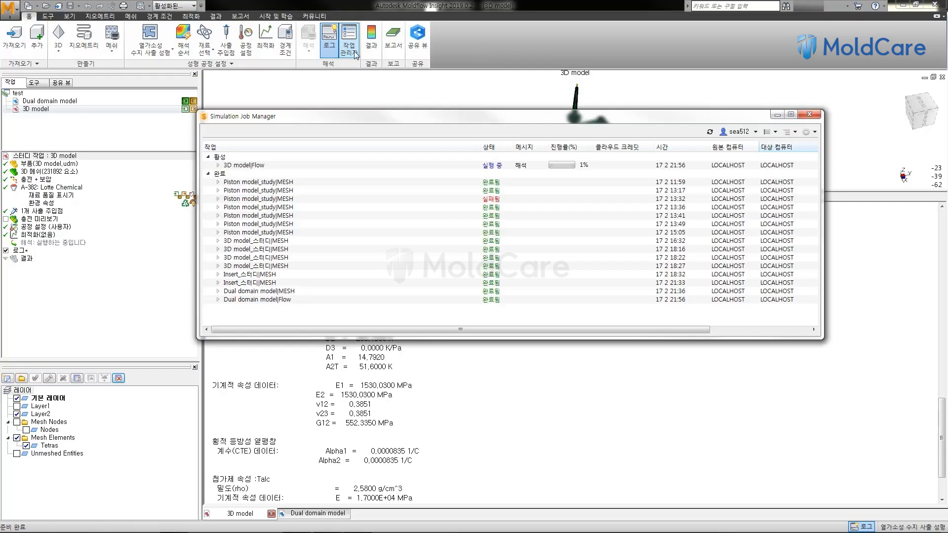
drag(373, 112, 306, 146)
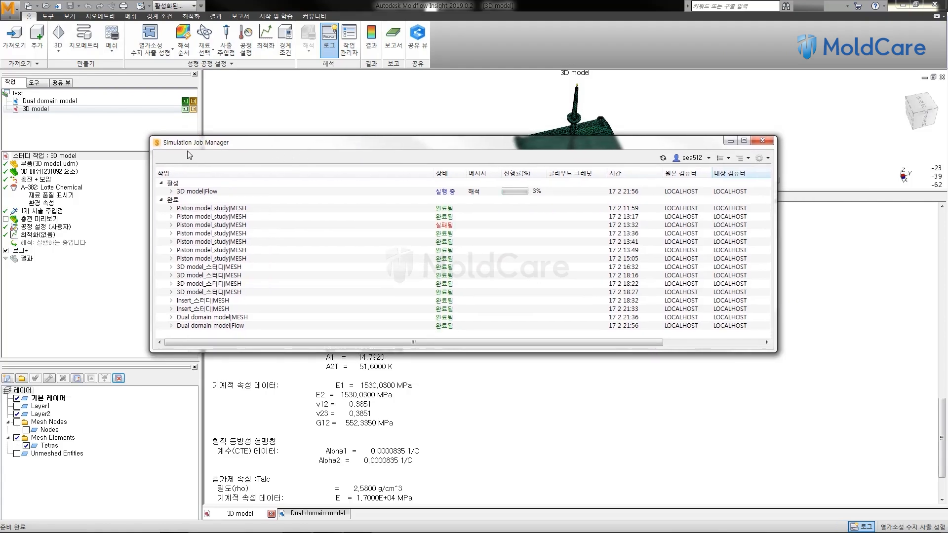
click(203, 194)
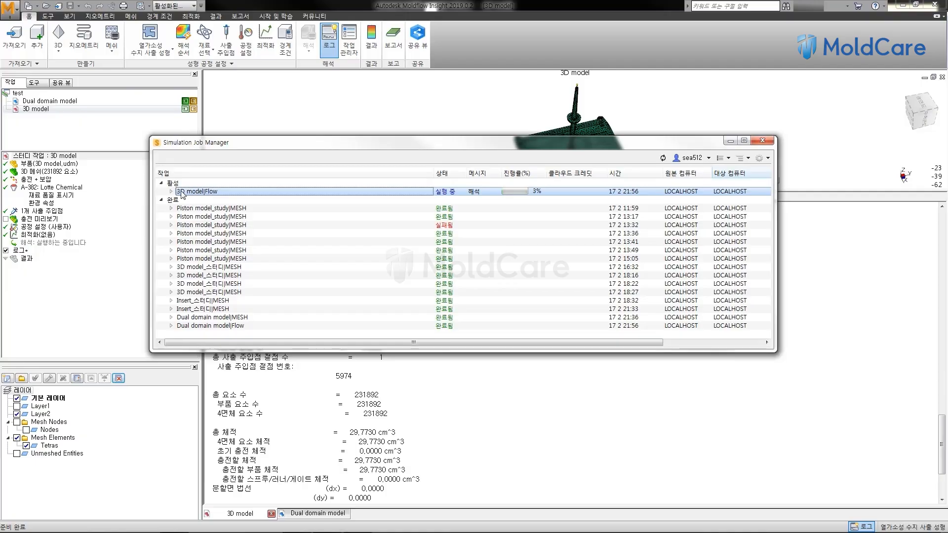